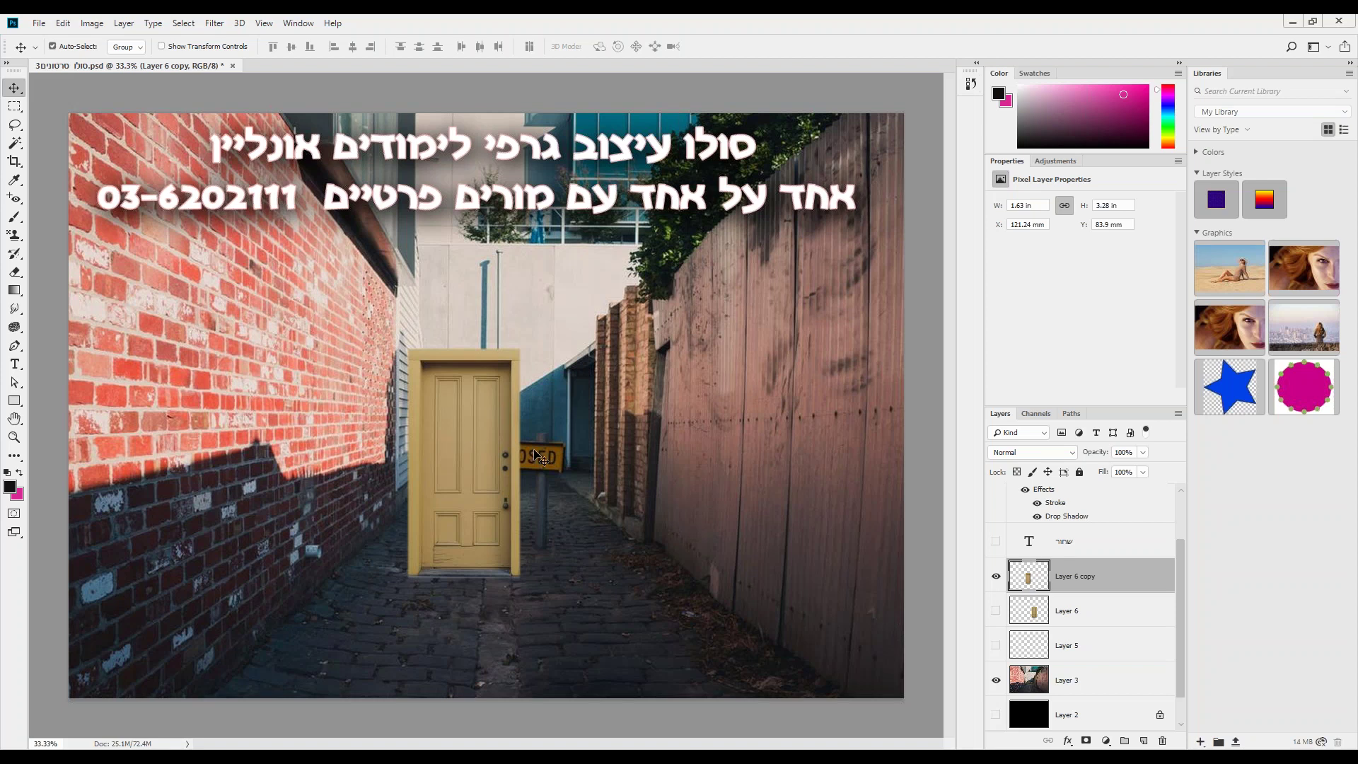
# Nudge the yellow door (Layer 6 copy) slightly right, then open and dismiss the Filter menu
pyautogui.moveTo(460, 461); pyautogui.dragTo(530, 461)
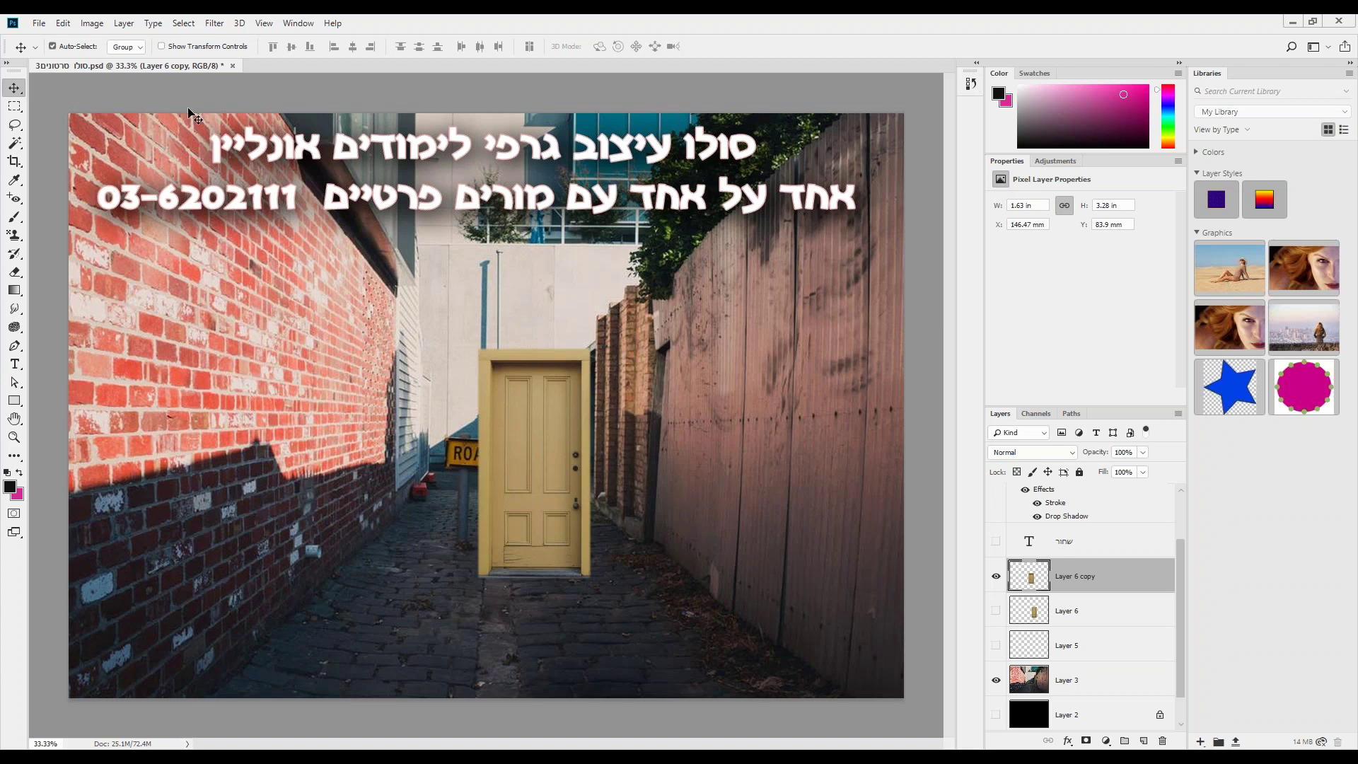
pyautogui.click(221, 26)
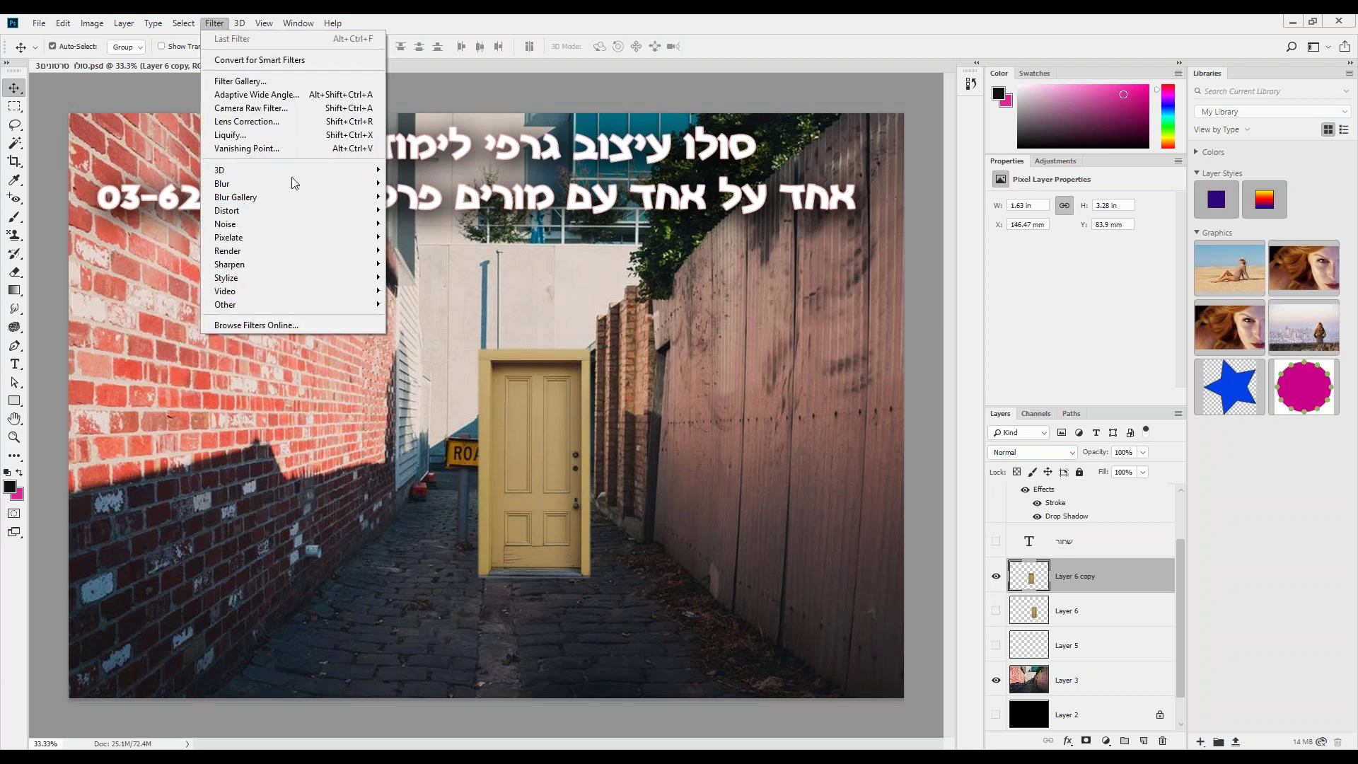
pyautogui.click(507, 460)
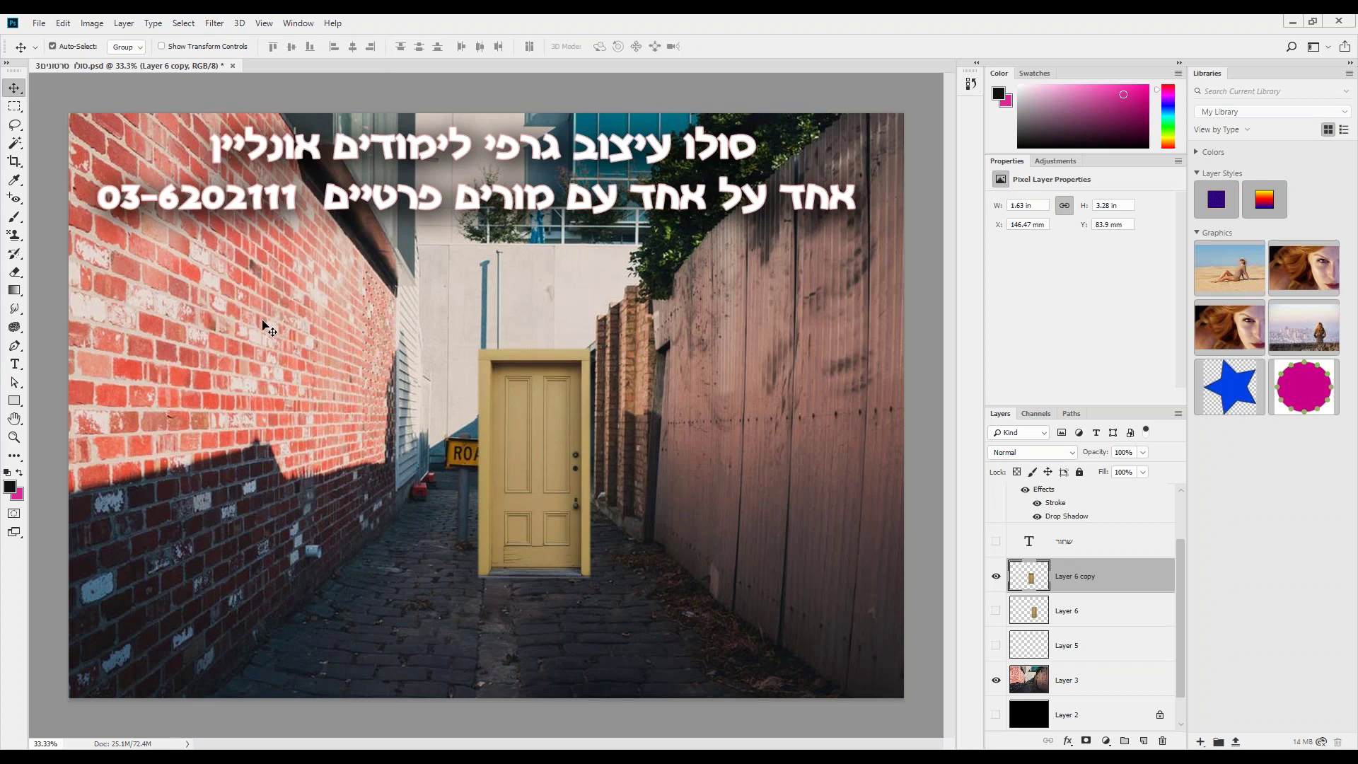
# Select a rectangle around the yellow door and cut it out with Edit > Cut
pyautogui.click(14, 106)
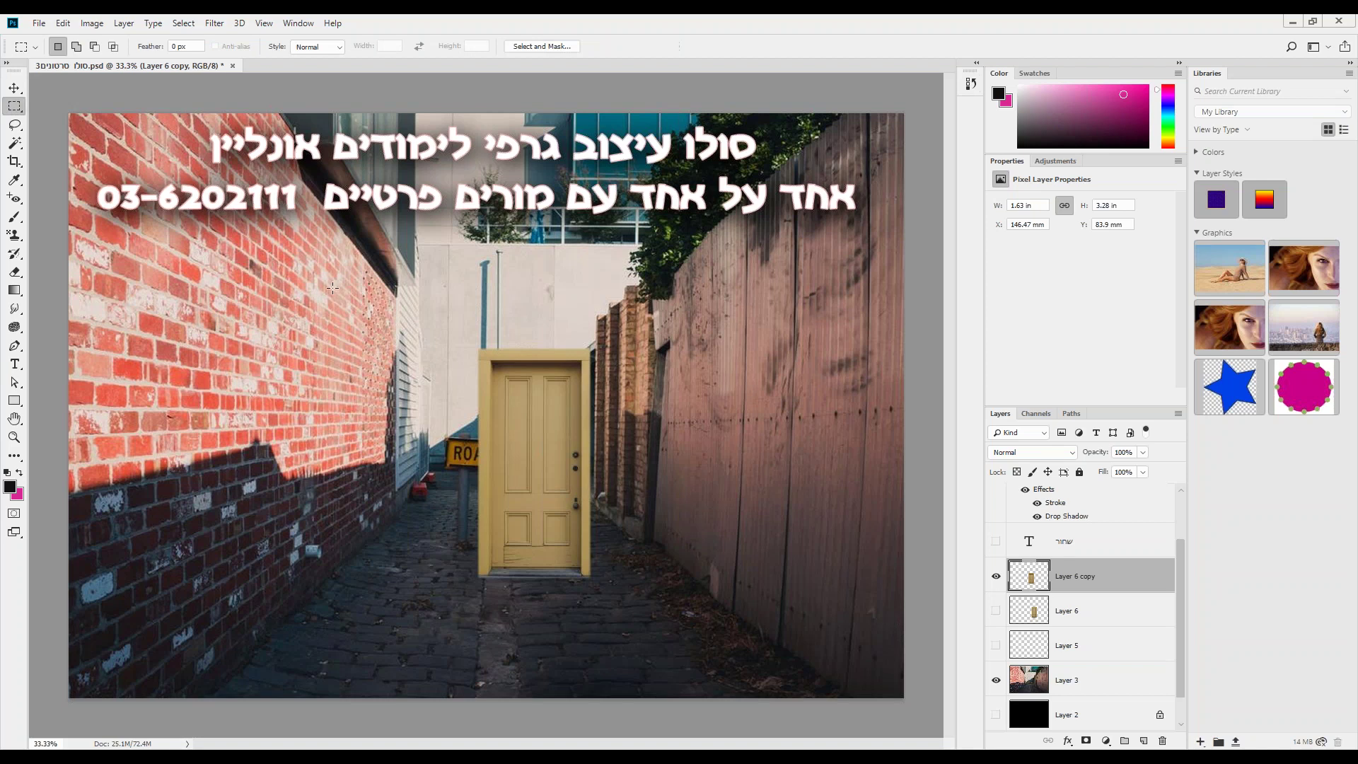
pyautogui.moveTo(438, 327); pyautogui.dragTo(623, 622)
pyautogui.click(63, 22)
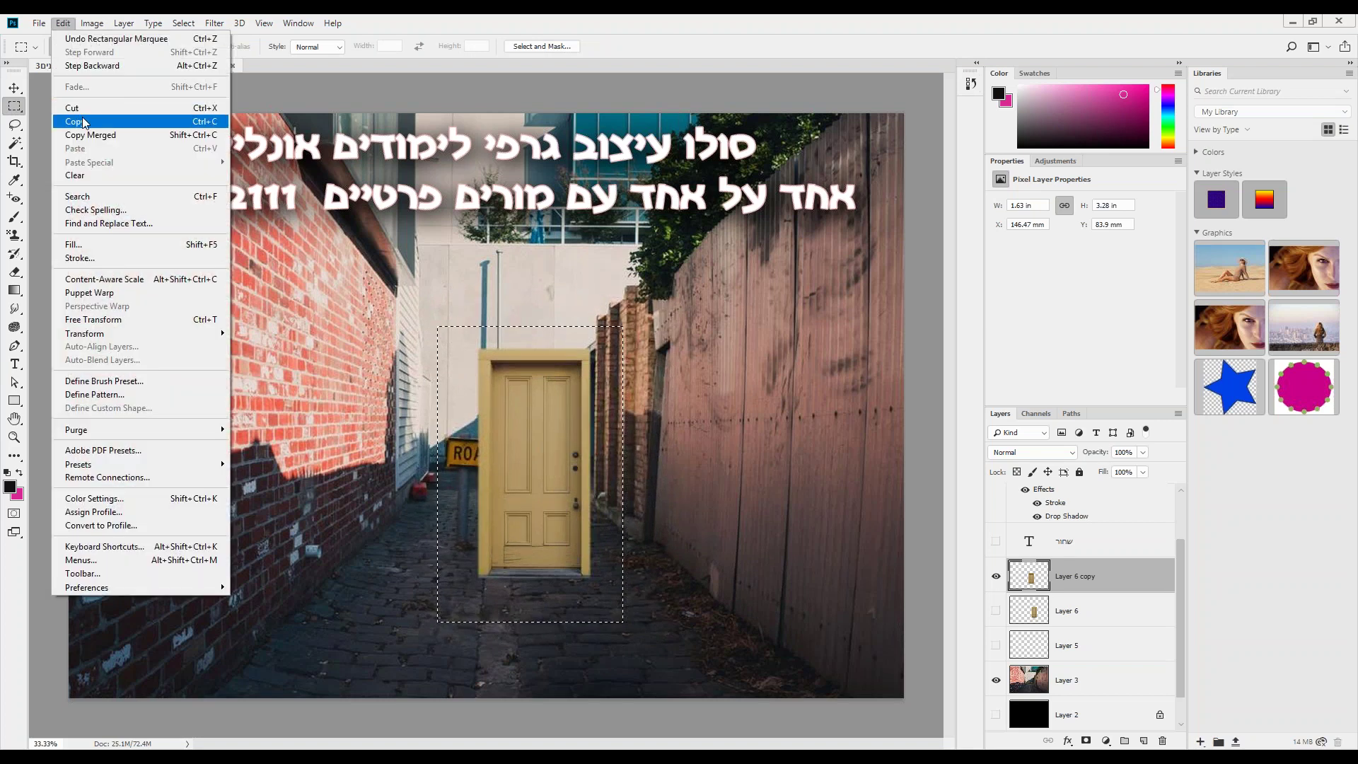
pyautogui.click(85, 110)
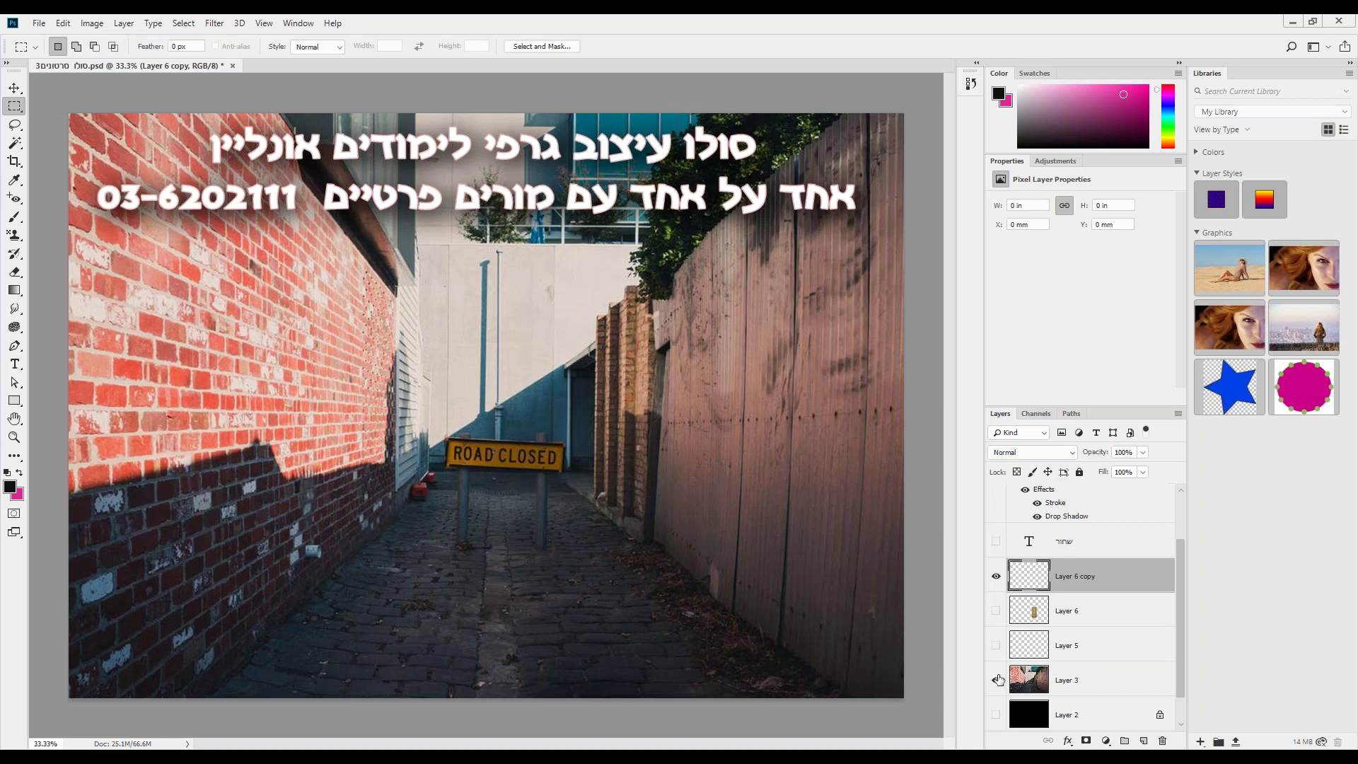
# Make the alley photo Layer 3 active and bring up the Filter menu
pyautogui.click(997, 681)
pyautogui.click(1072, 680)
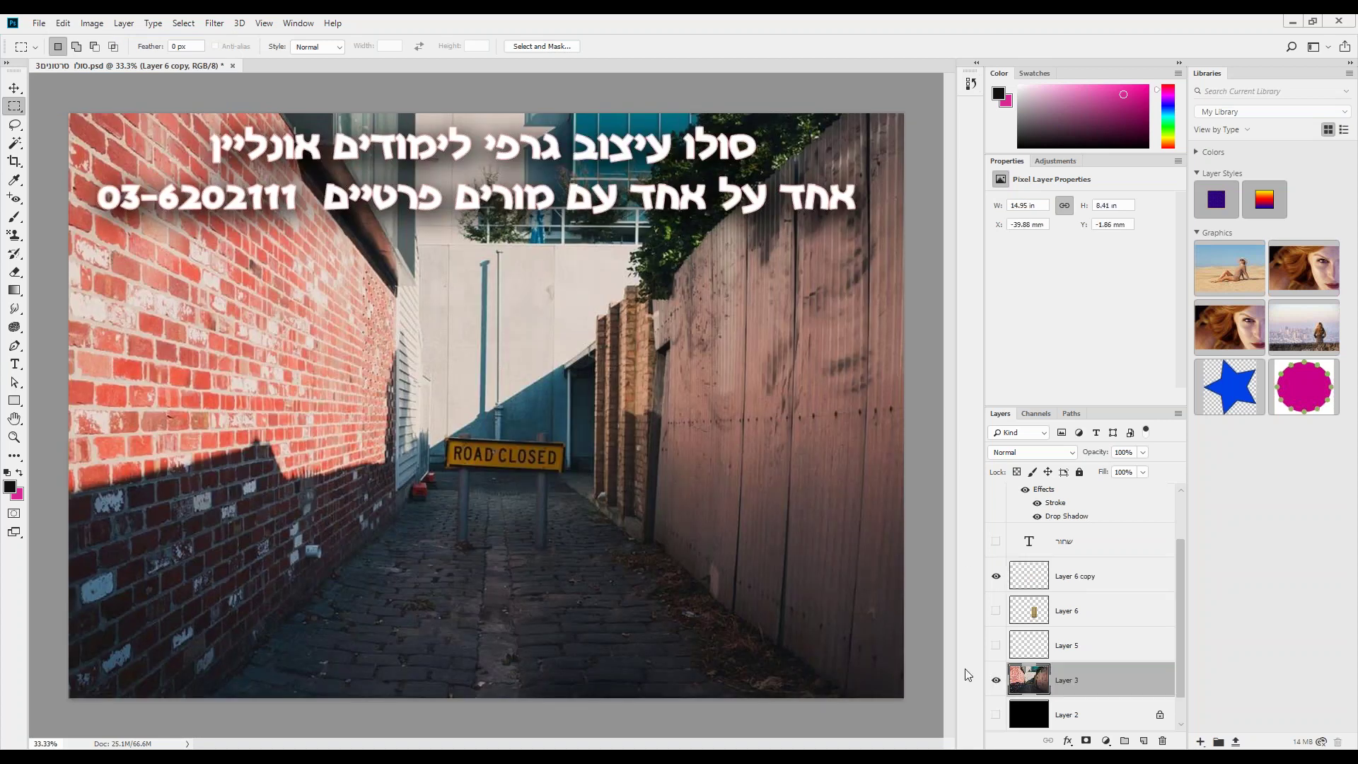
pyautogui.click(216, 26)
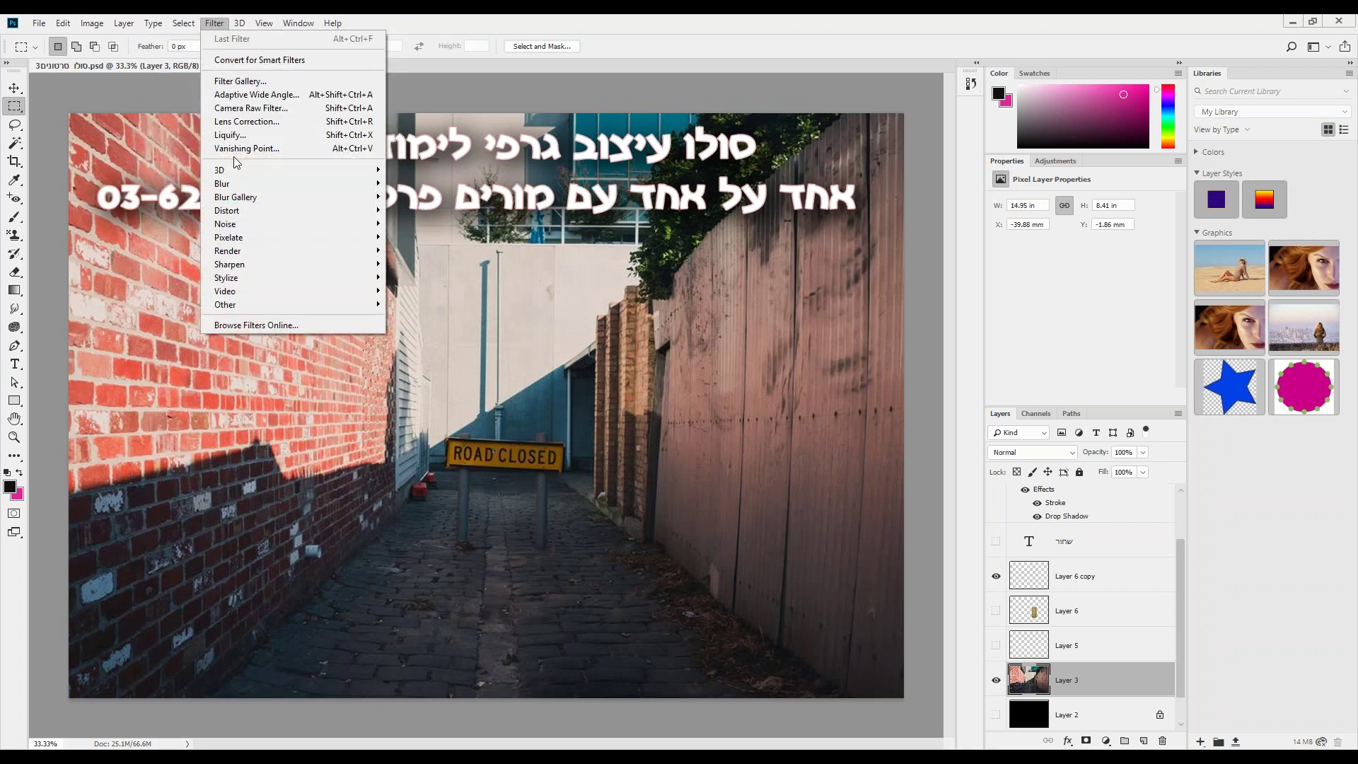
# Launch Filter > Vanishing Point on Layer 3 and delete the existing perspective plane
pyautogui.click(234, 150)
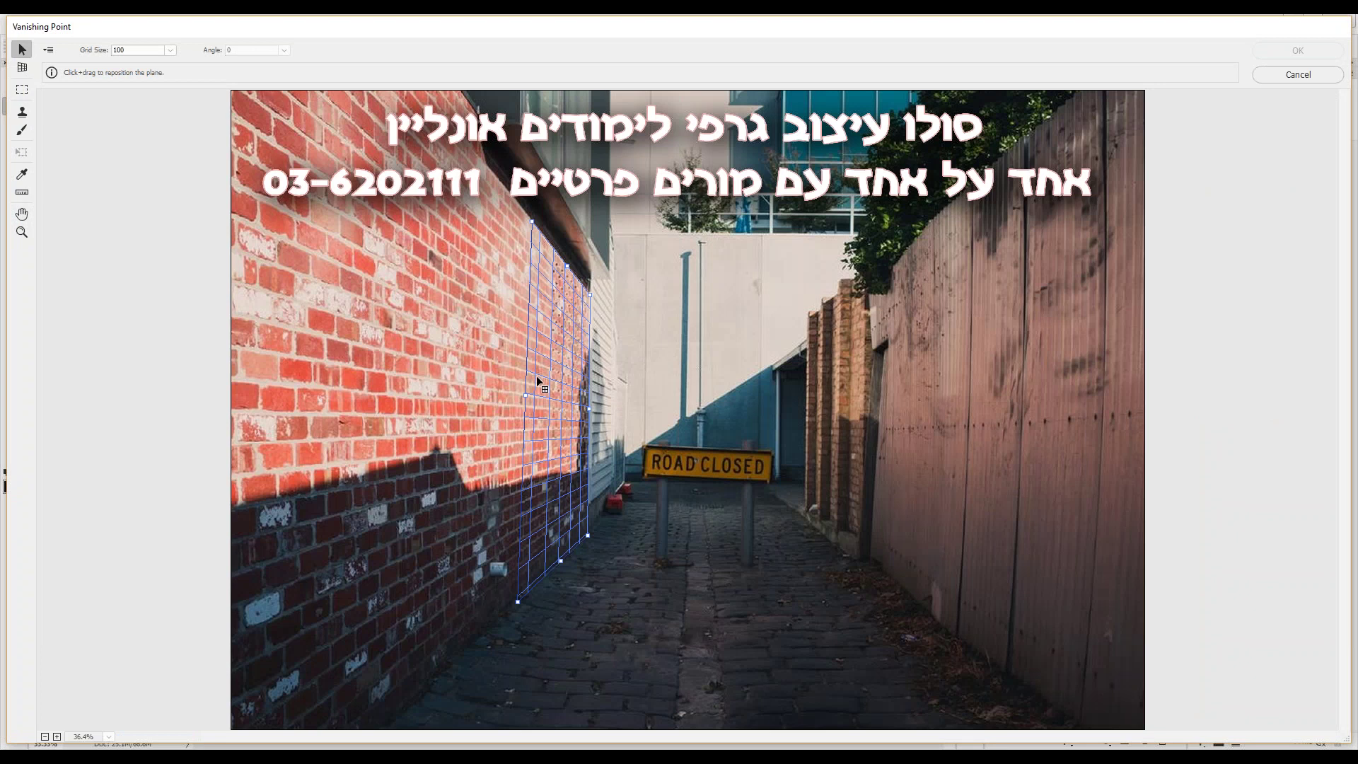
pyautogui.press('BackSpace')
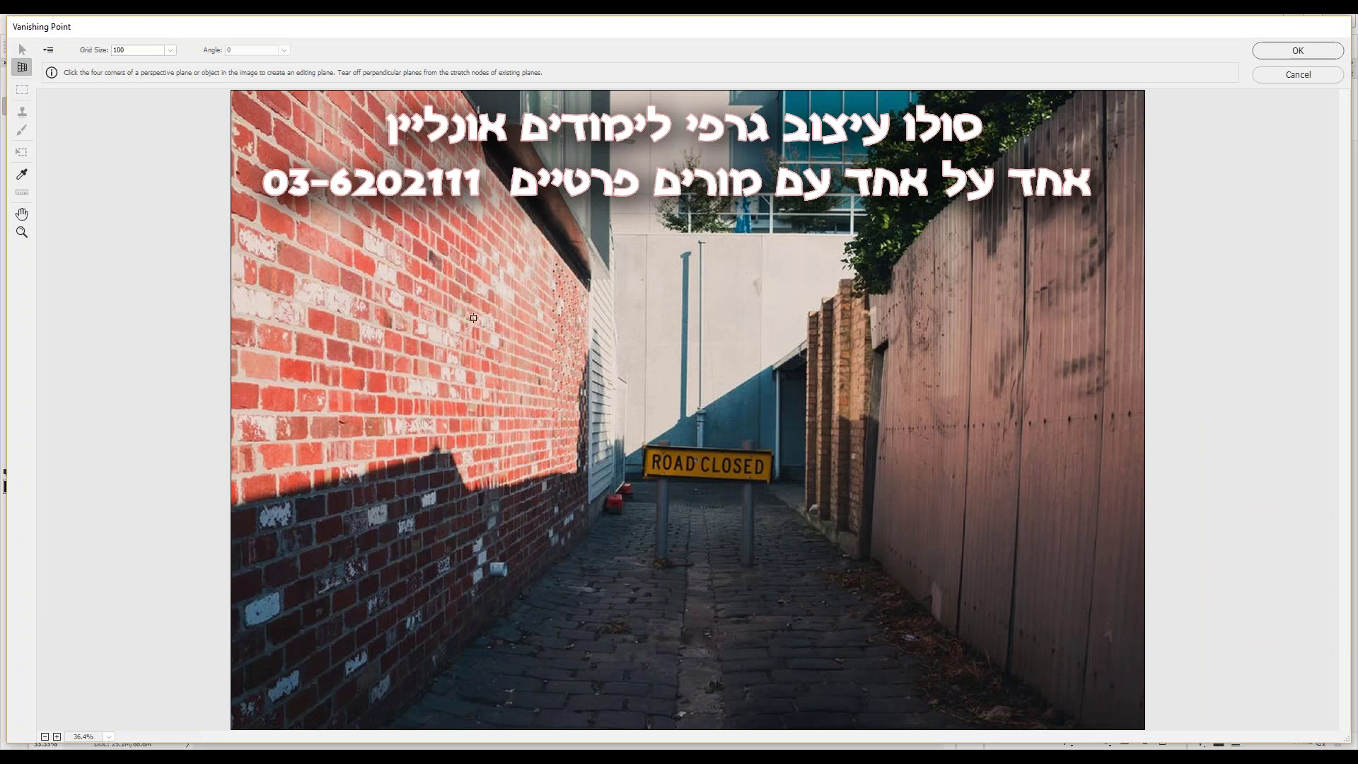
# Draw a four-corner plane on the far end of the left brick wall
pyautogui.click(517, 586)
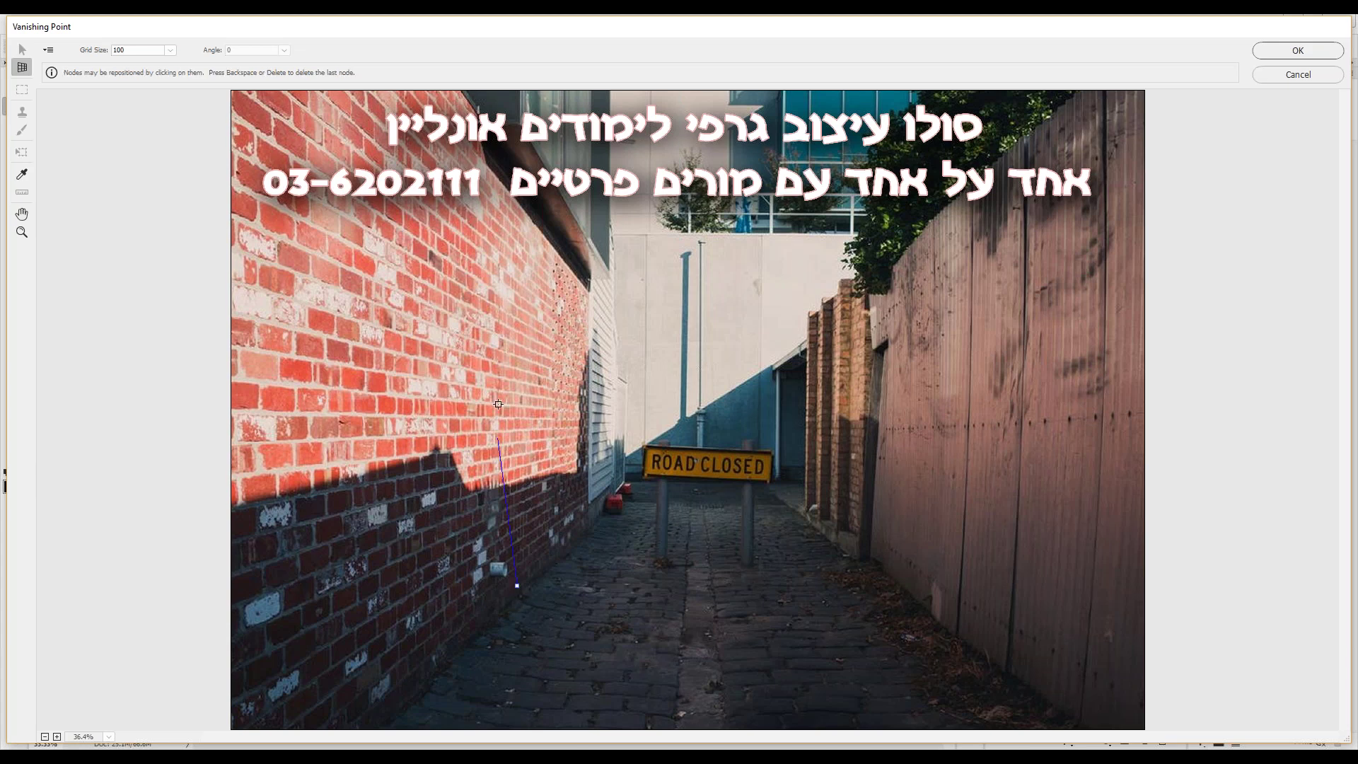
pyautogui.click(516, 301)
pyautogui.click(576, 337)
pyautogui.click(582, 539)
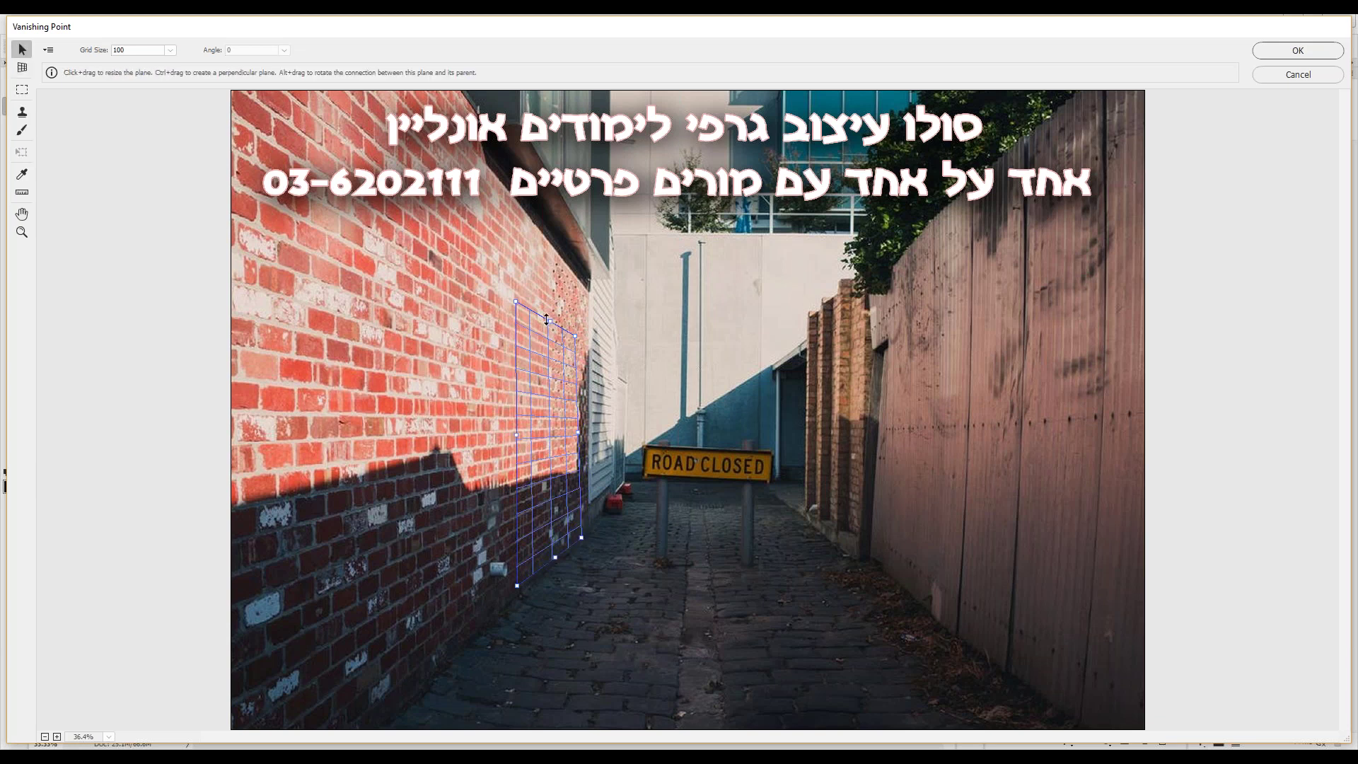
# Adjust the plane's corner nodes to match the bricks until the grid turns valid
pyautogui.moveTo(516, 303)
pyautogui.mouseDown()
pyautogui.moveTo(483, 268)
pyautogui.moveTo(509, 304)
pyautogui.mouseUp()
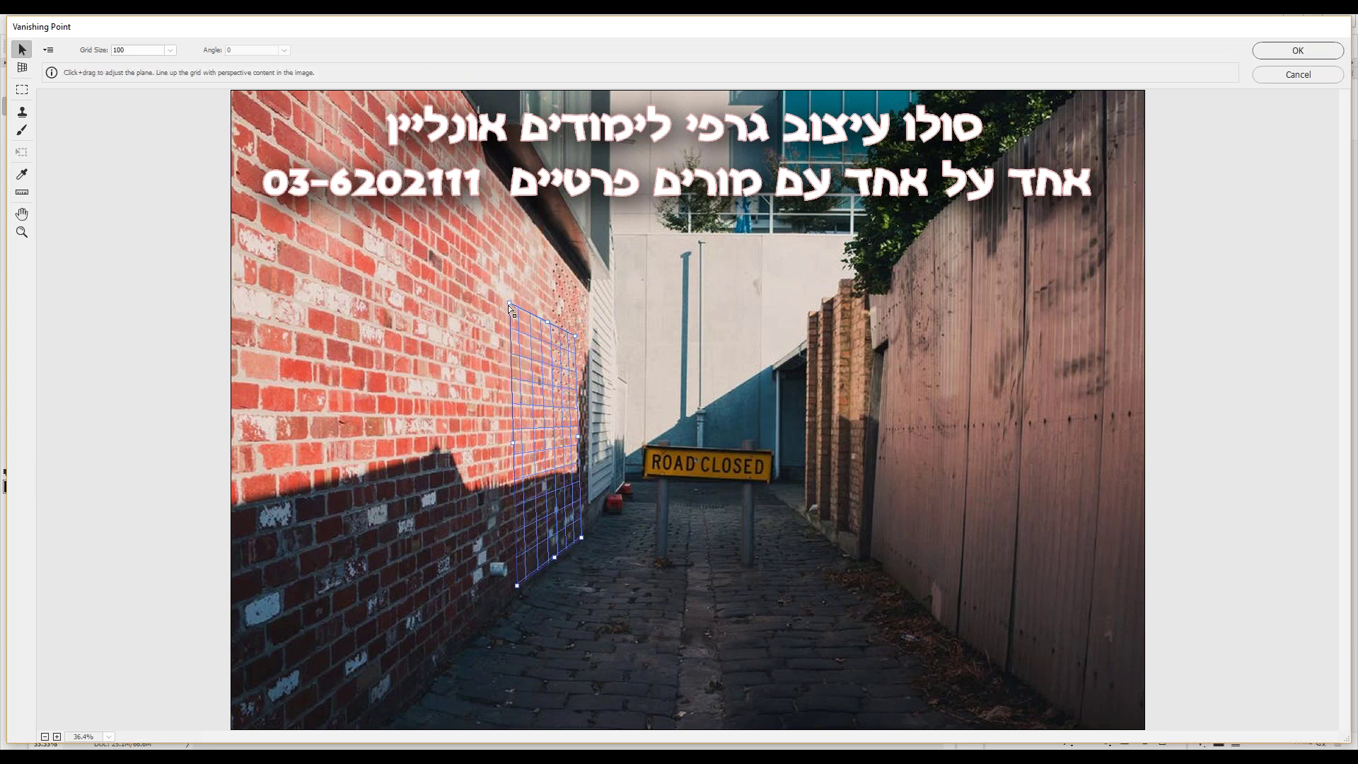
pyautogui.moveTo(510, 304); pyautogui.dragTo(514, 312)
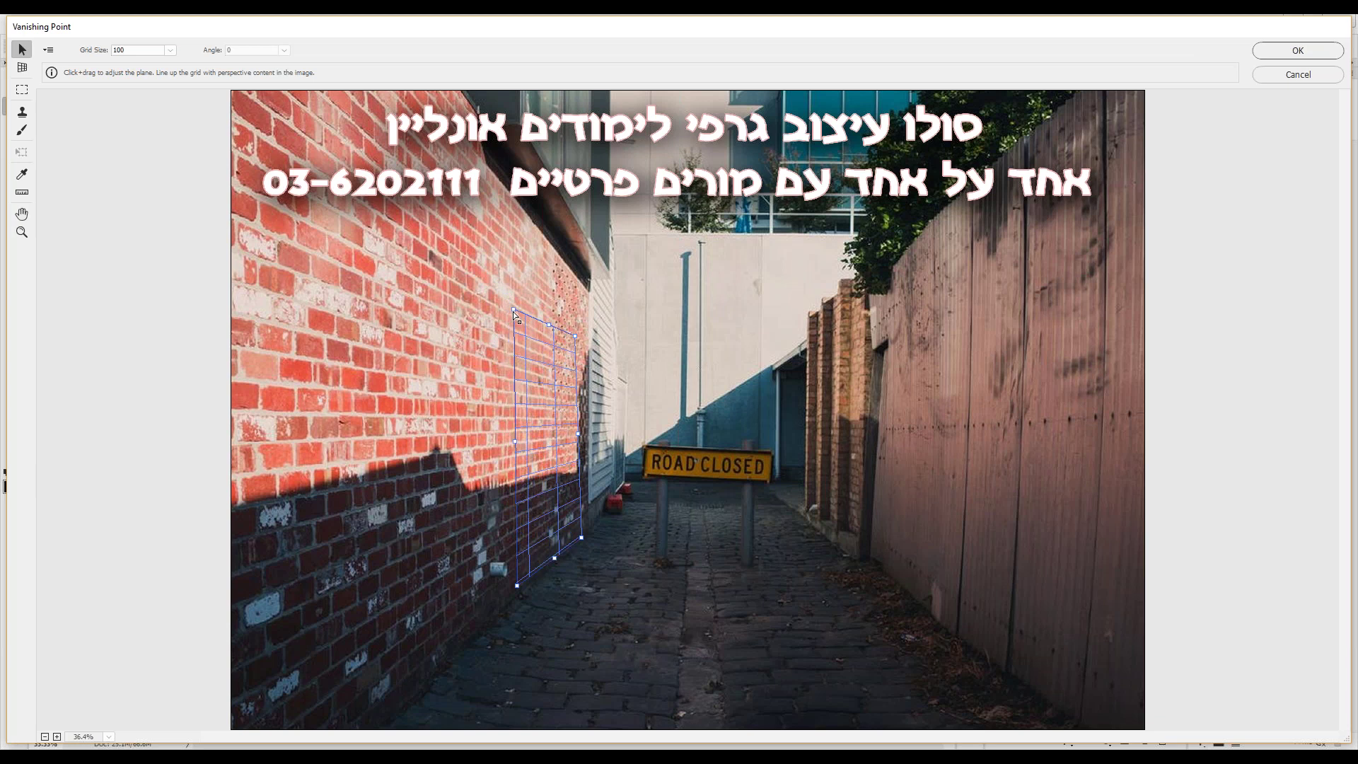
pyautogui.moveTo(521, 588); pyautogui.dragTo(527, 586)
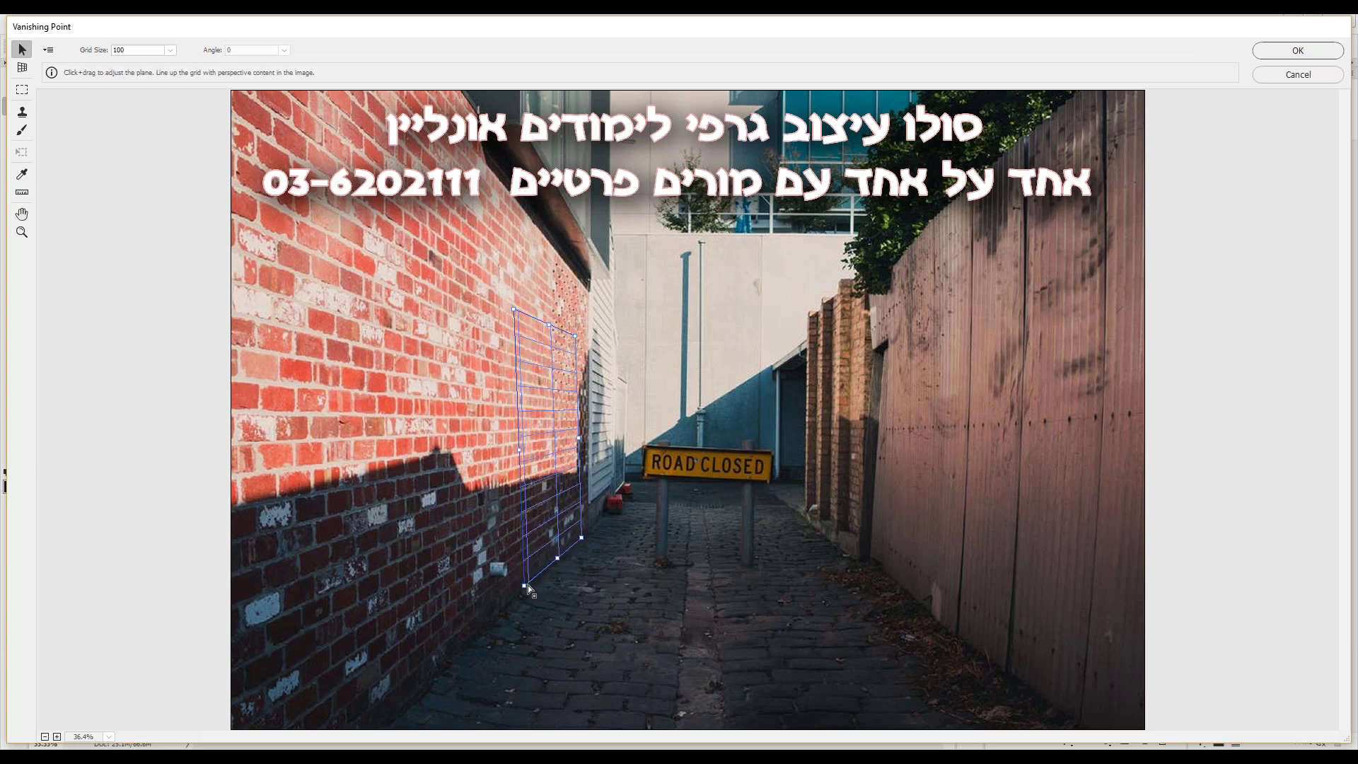
pyautogui.moveTo(515, 311); pyautogui.dragTo(521, 306)
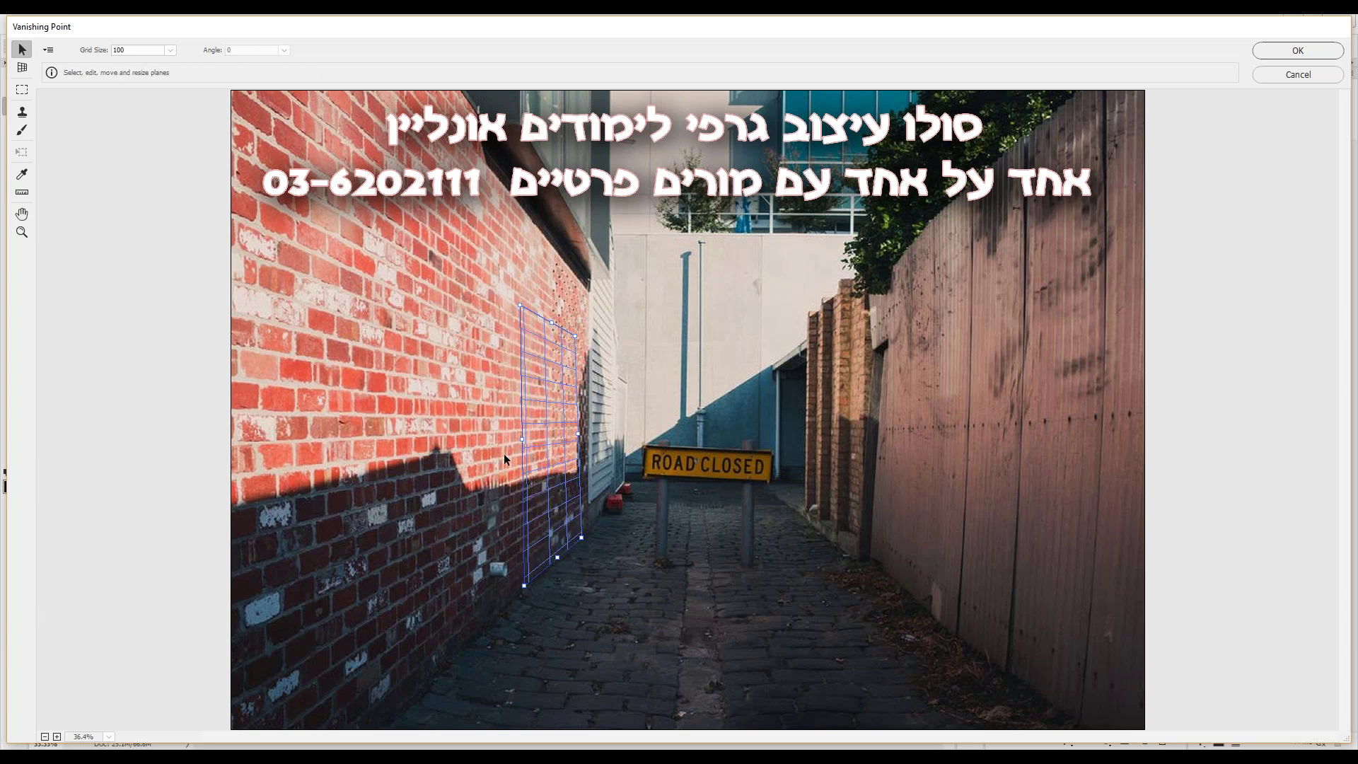
# Paste the door in Vanishing Point and drag it into the brick wall plane, fixing its position
pyautogui.press('alt')
pyautogui.hotkey('ctrl', 'v')
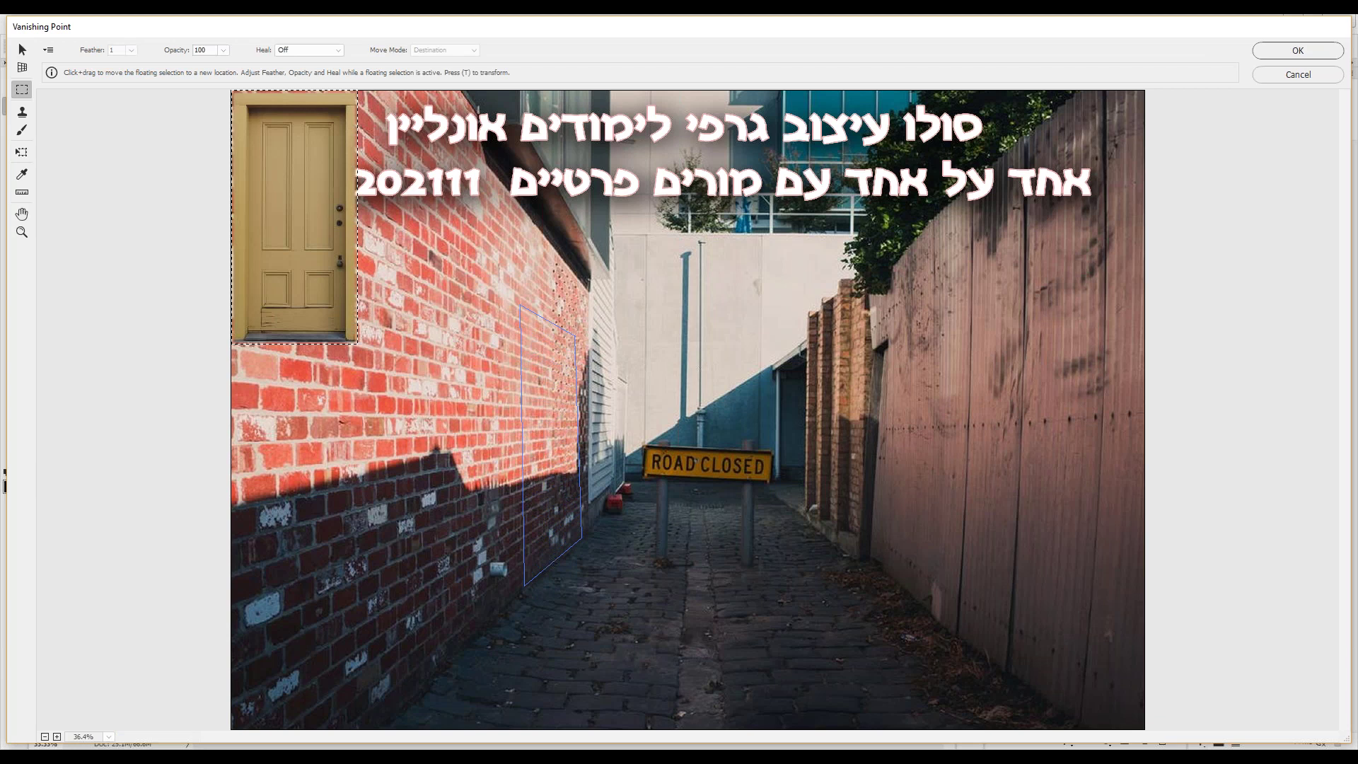
pyautogui.moveTo(283, 189)
pyautogui.mouseDown()
pyautogui.moveTo(382, 355)
pyautogui.moveTo(473, 427)
pyautogui.mouseUp()
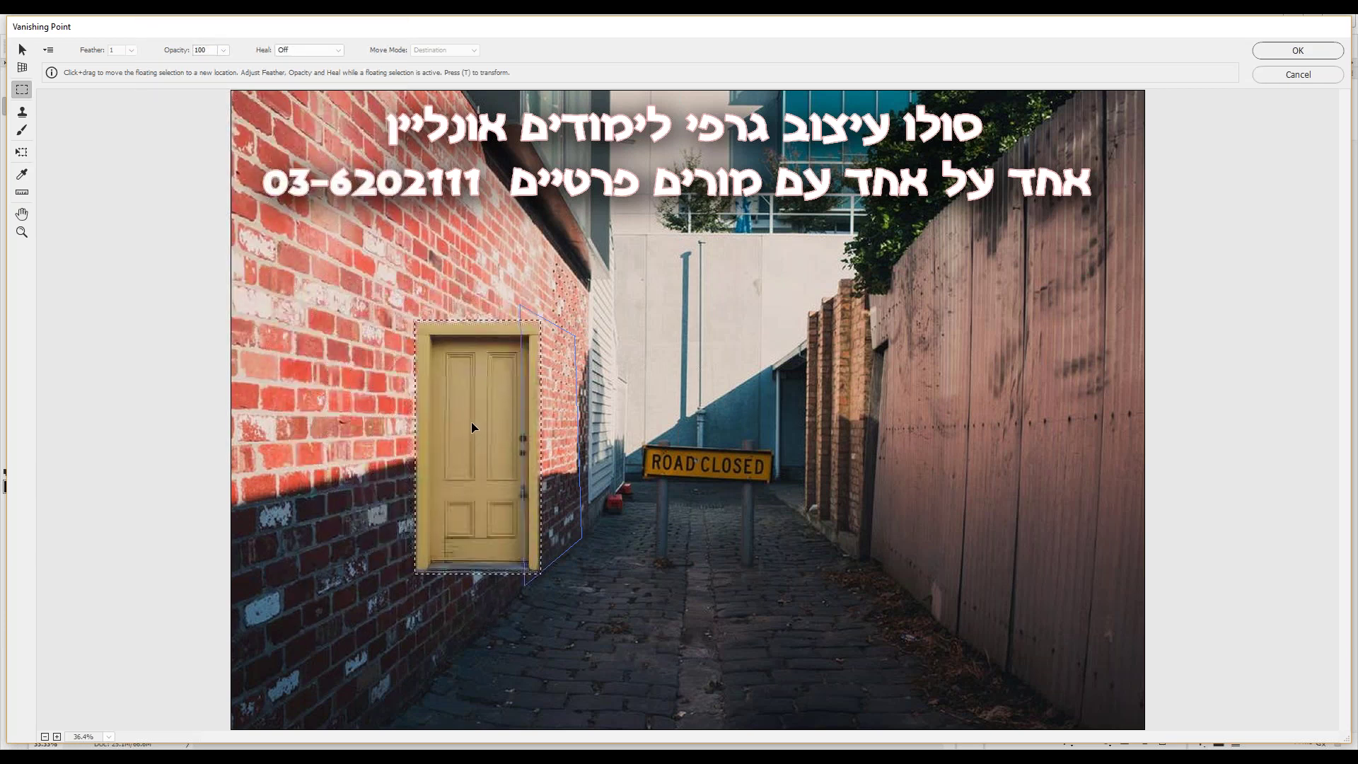
pyautogui.moveTo(473, 427); pyautogui.dragTo(529, 417)
pyautogui.click(510, 517)
pyautogui.hotkey('ctrl', 'z')
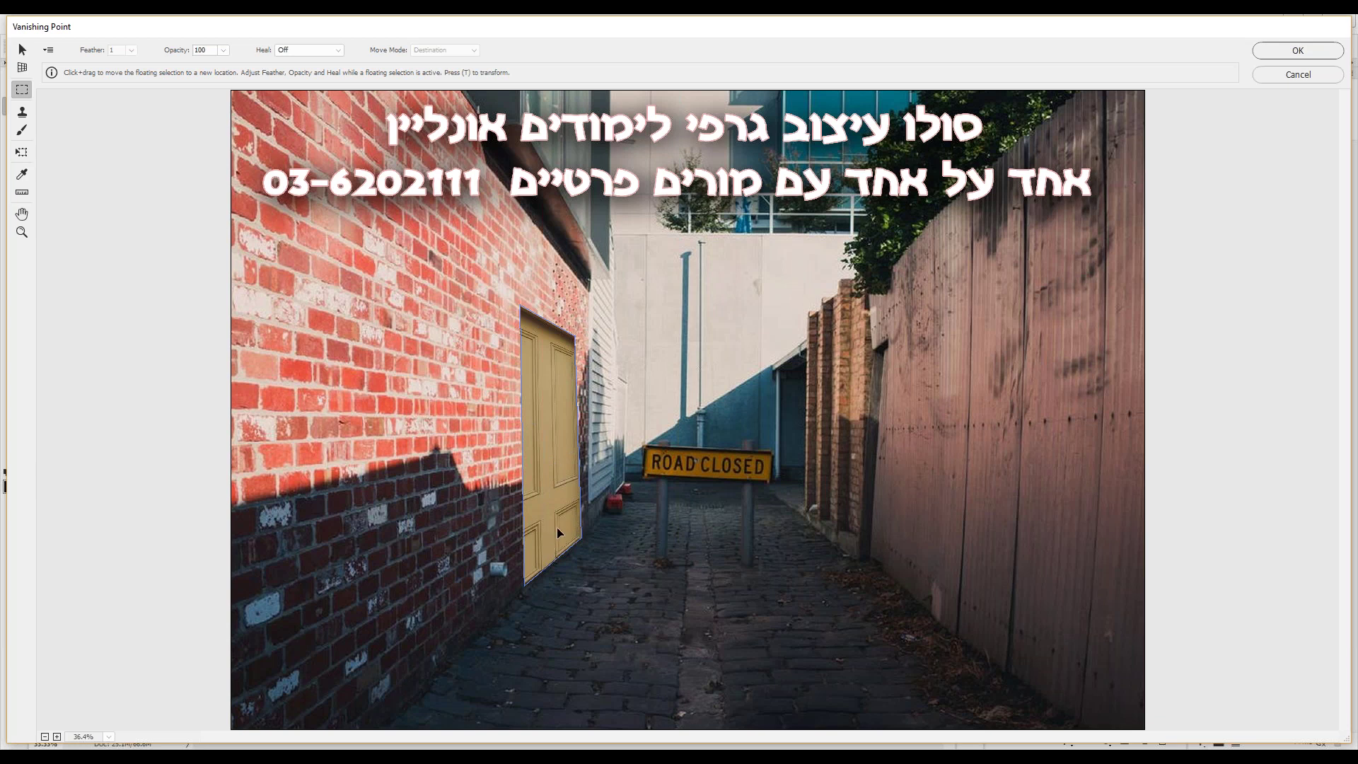
pyautogui.click(500, 522)
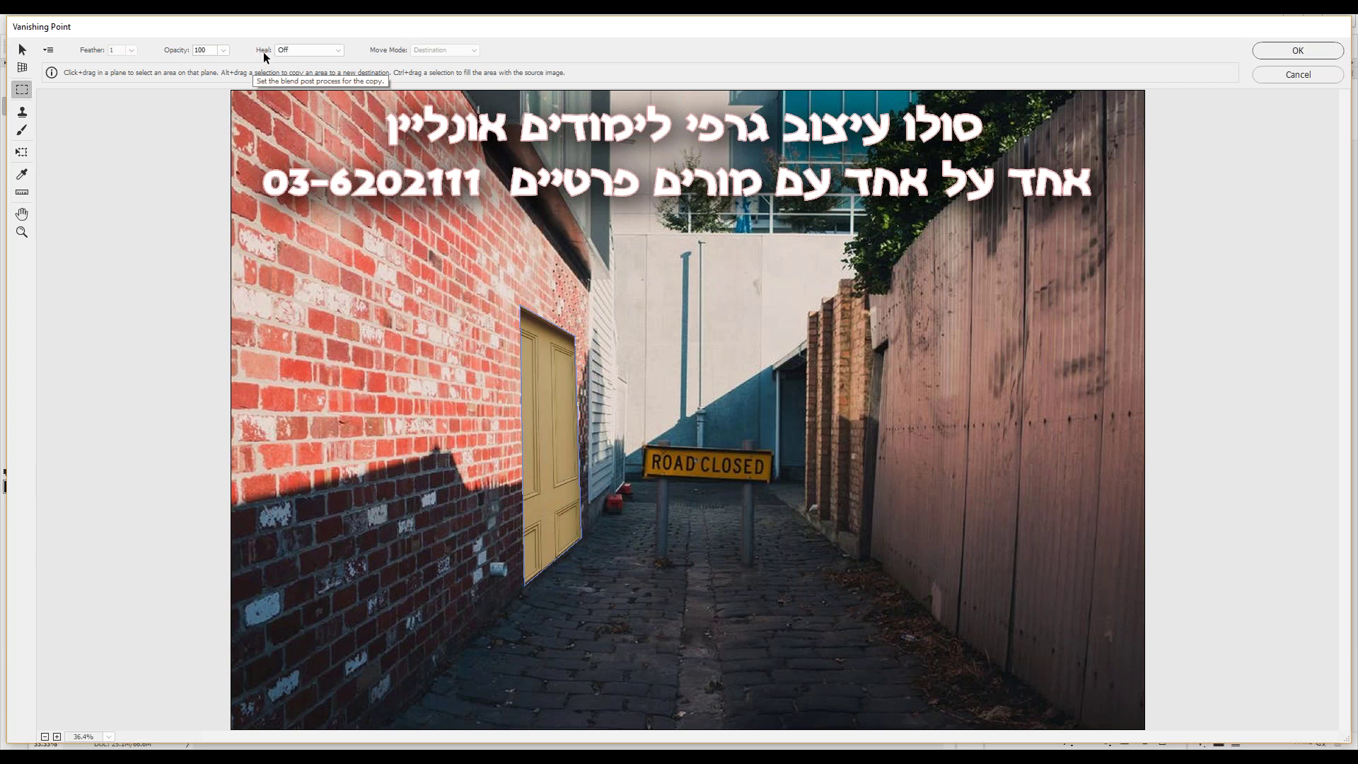
# Set the door's Heal mode to Luminance, briefly testing On before returning to Luminance
pyautogui.click(299, 51)
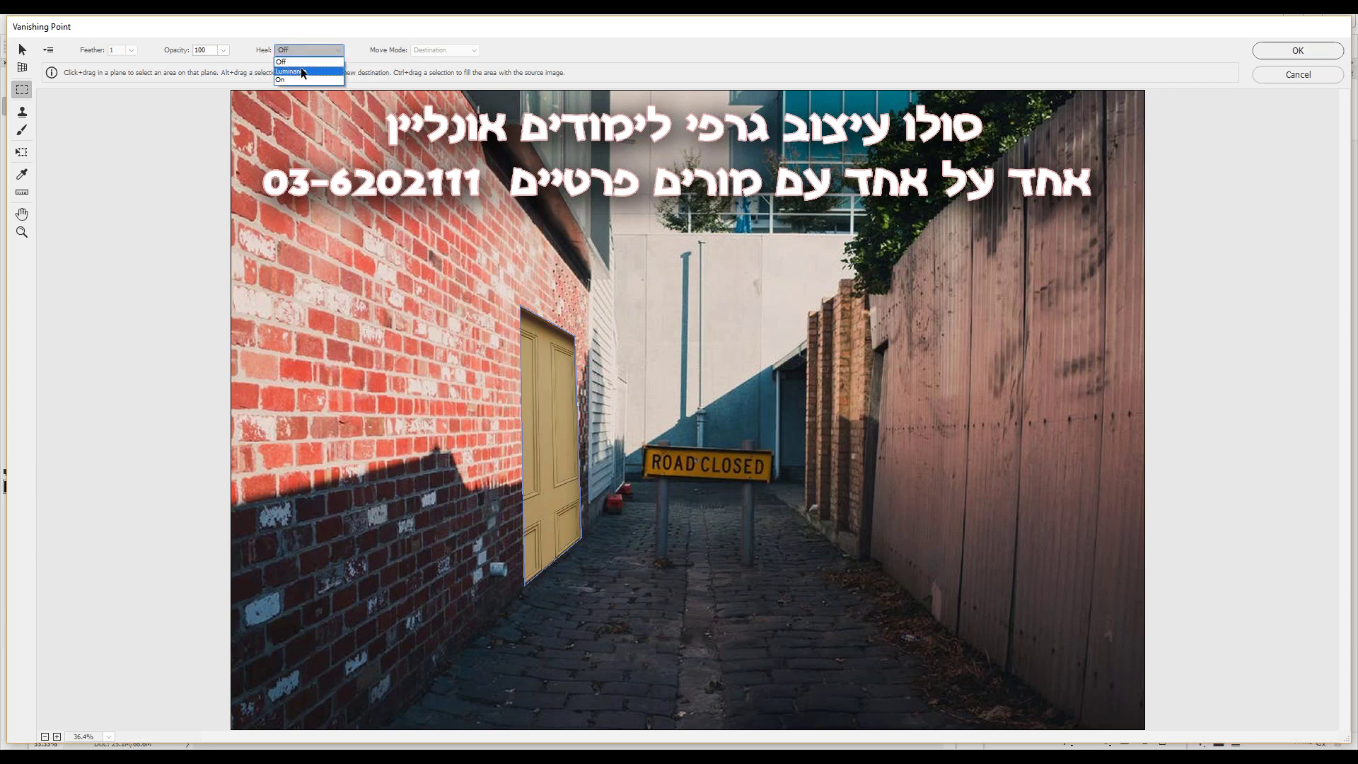
pyautogui.click(304, 71)
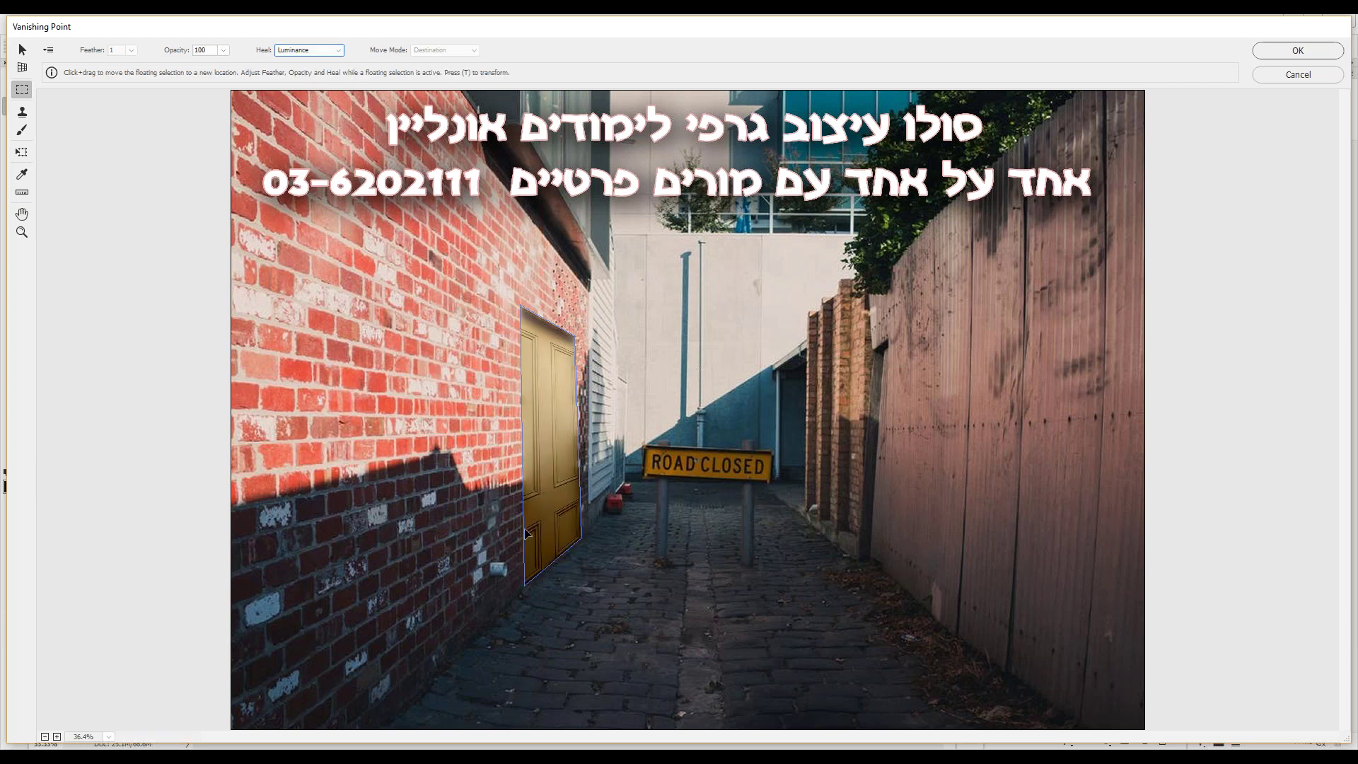
pyautogui.hotkey('ctrl', 'd')
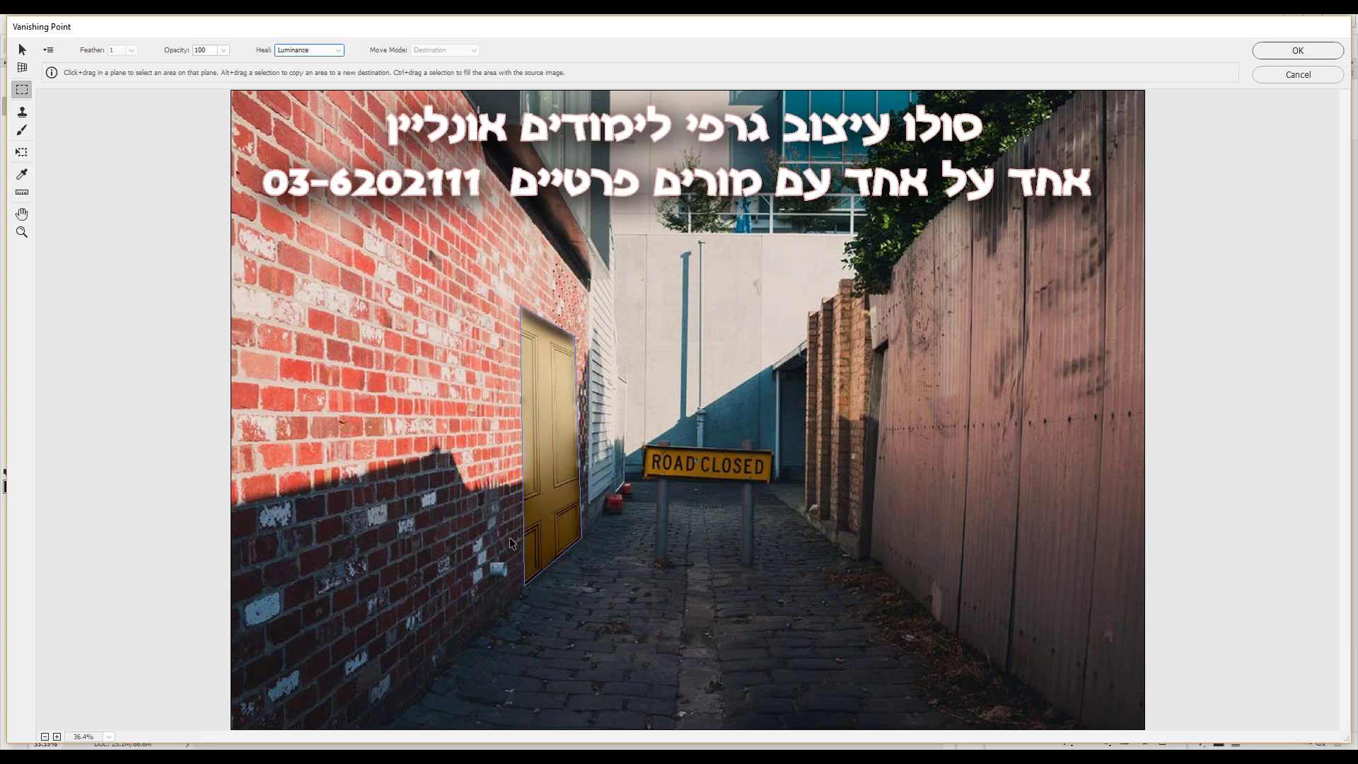
pyautogui.click(331, 54)
pyautogui.click(331, 80)
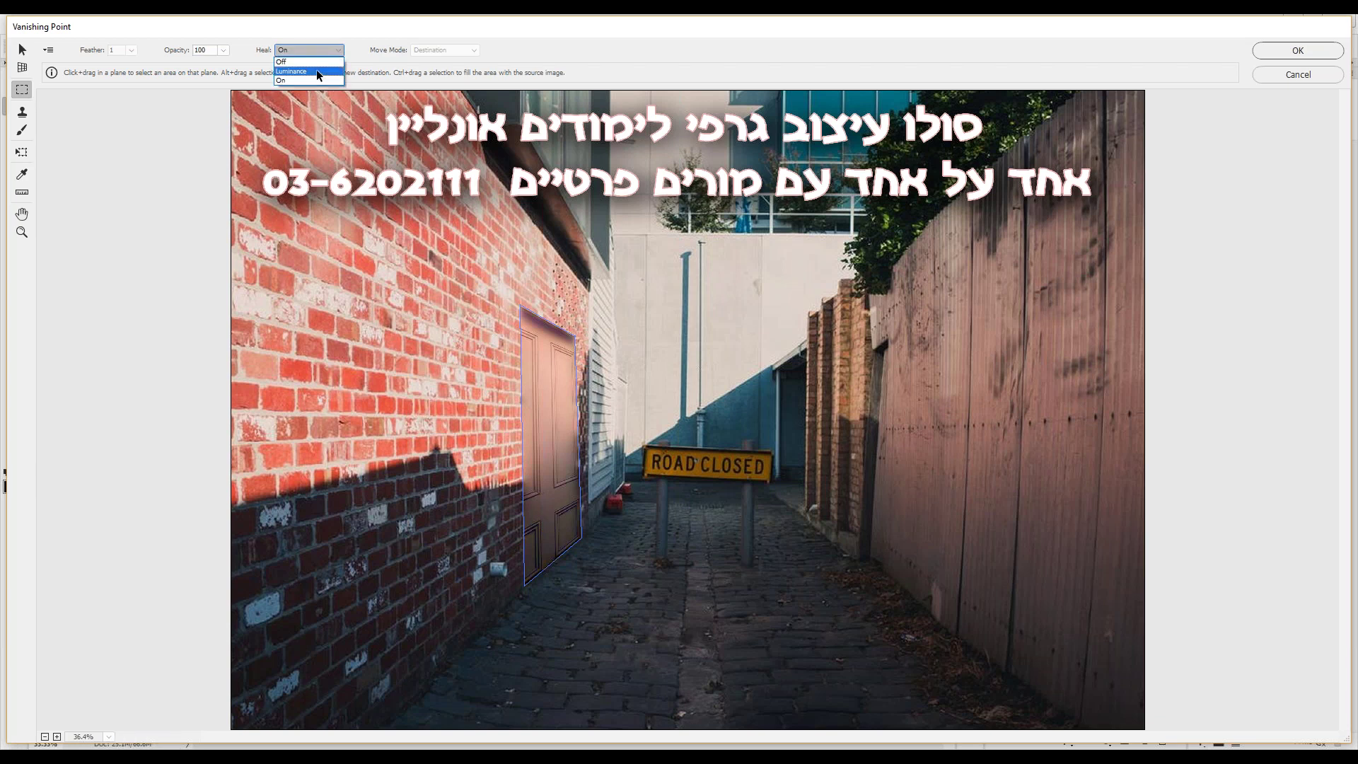
pyautogui.click(316, 71)
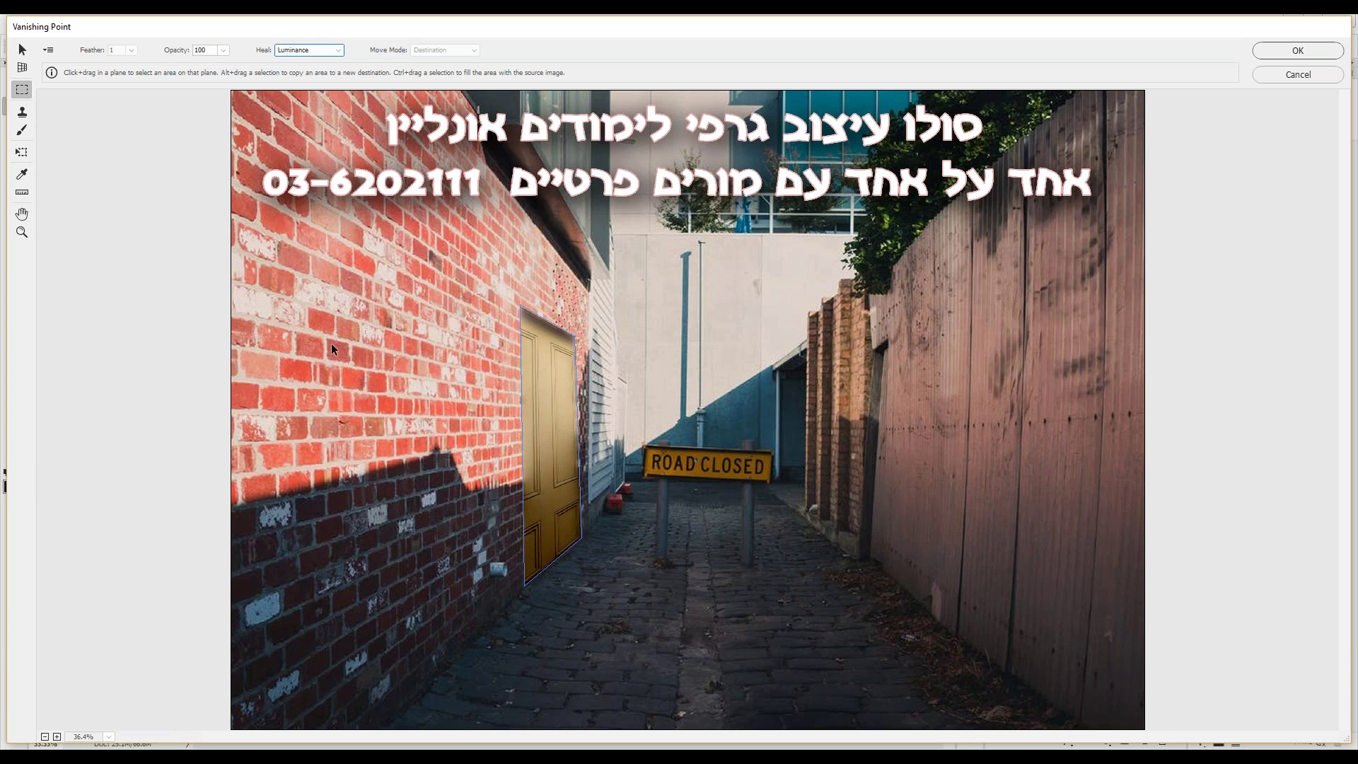
# Move and scale the door with the Transform tool to fit the brick wall, then click OK
pyautogui.click(22, 155)
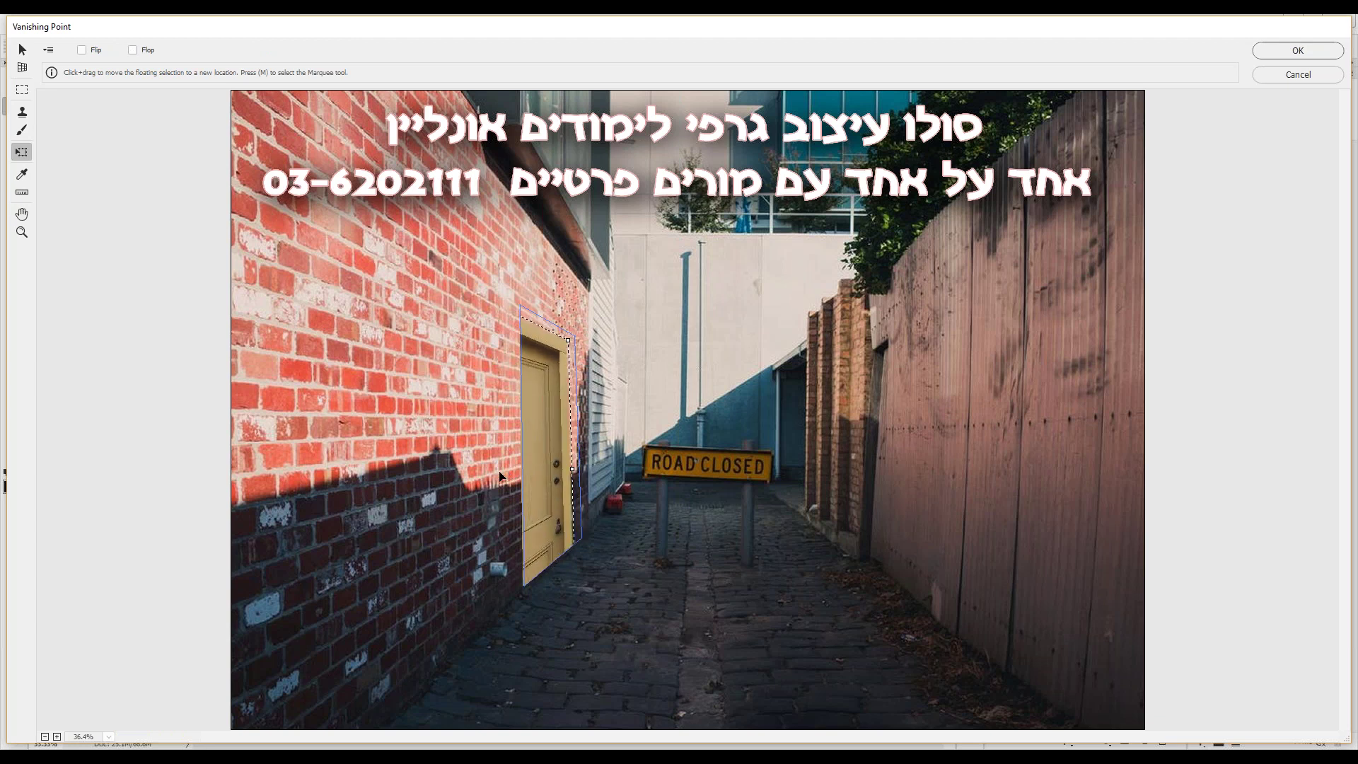
pyautogui.moveTo(569, 340)
pyautogui.mouseDown()
pyautogui.moveTo(543, 417)
pyautogui.moveTo(573, 356)
pyautogui.mouseUp()
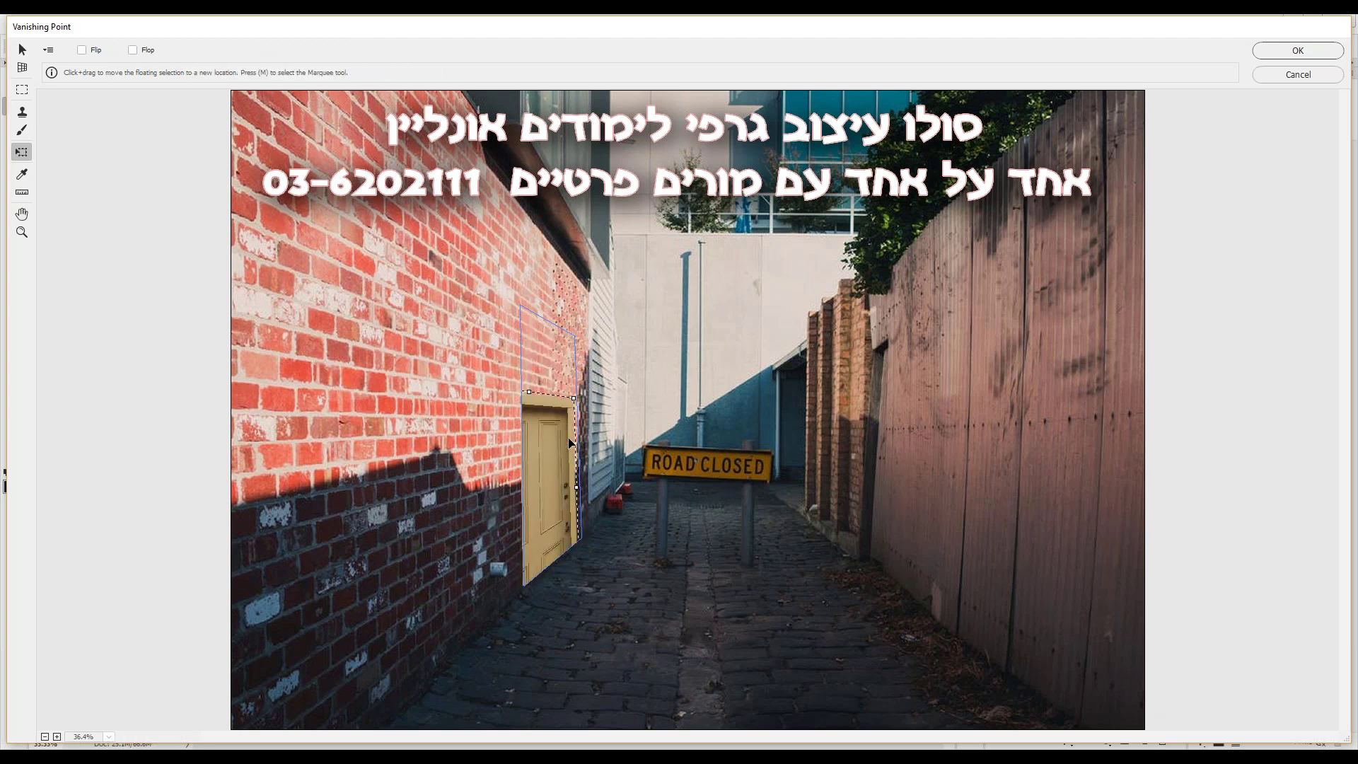
pyautogui.moveTo(532, 569); pyautogui.dragTo(531, 542)
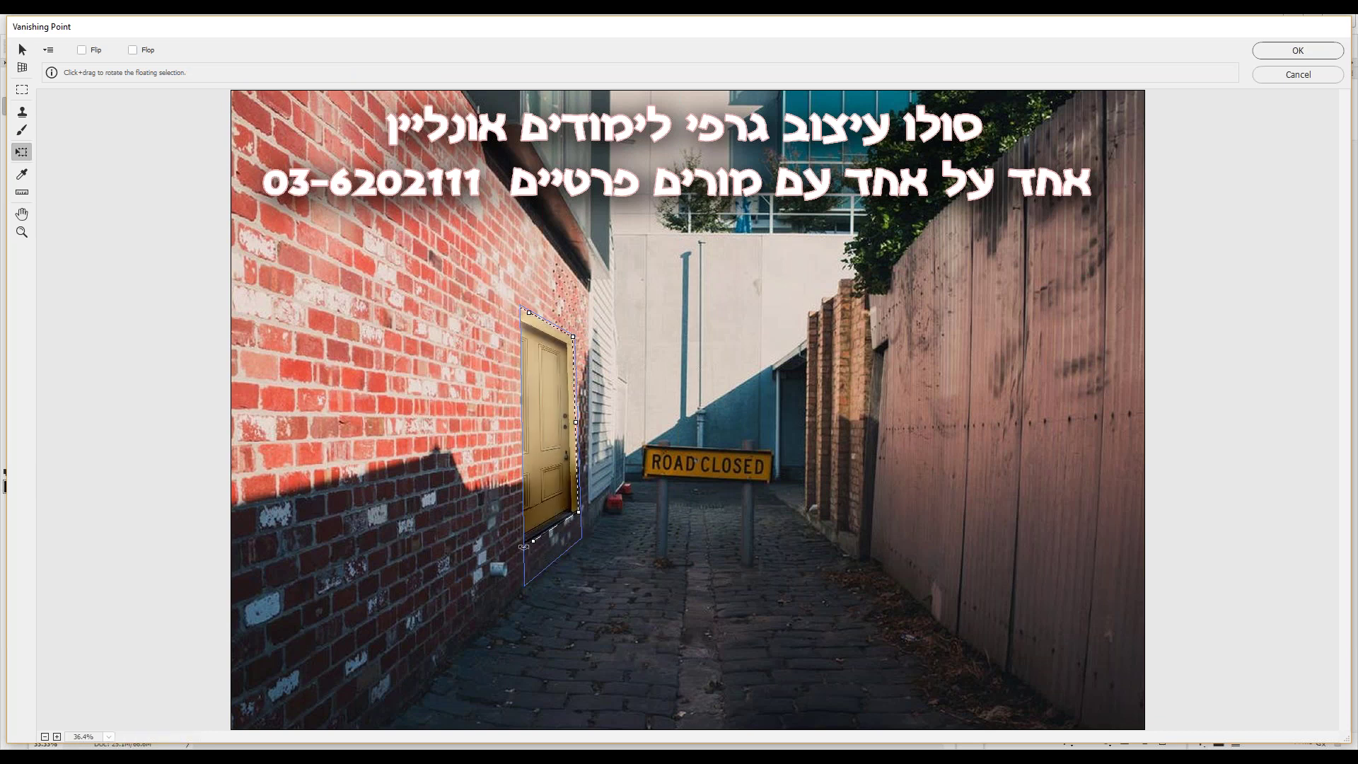
pyautogui.moveTo(578, 510)
pyautogui.mouseDown()
pyautogui.moveTo(554, 500)
pyautogui.moveTo(577, 478)
pyautogui.mouseUp()
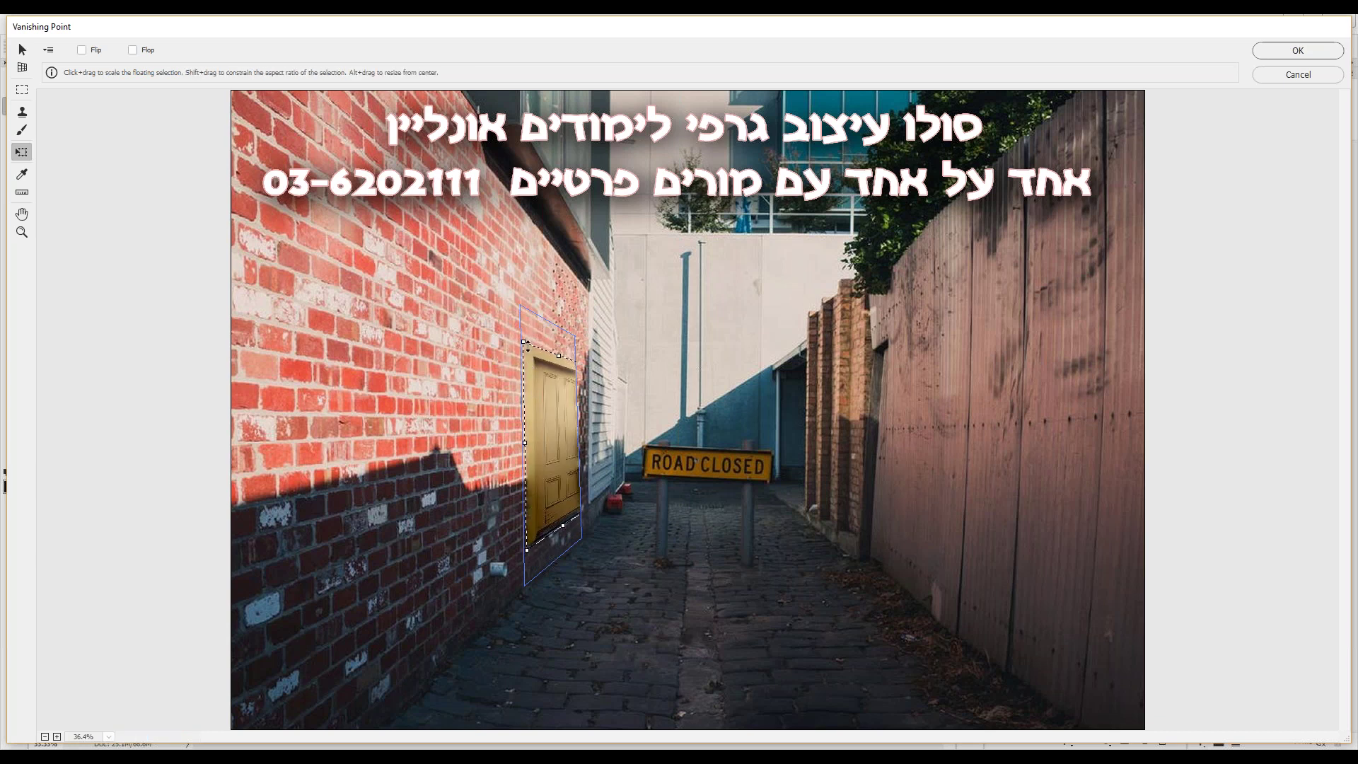
pyautogui.moveTo(527, 345); pyautogui.dragTo(532, 372)
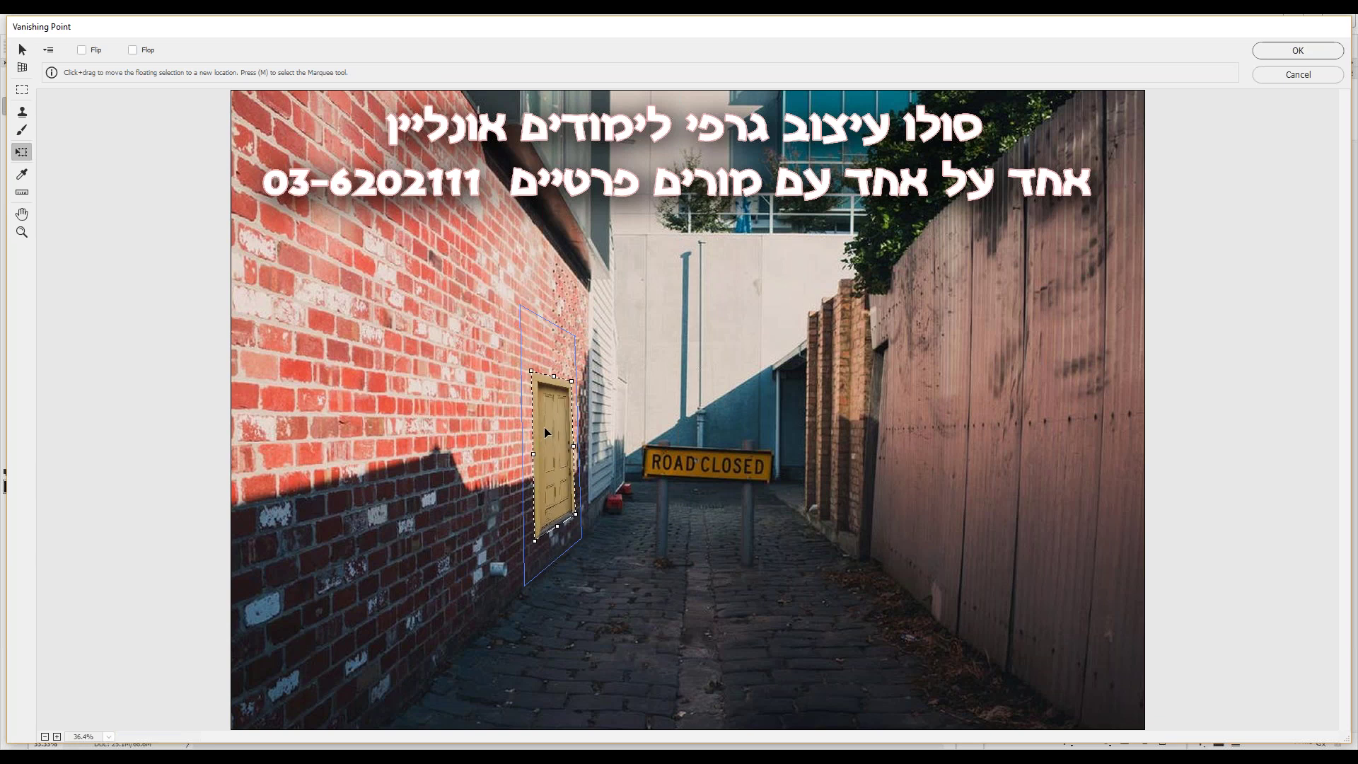
pyautogui.moveTo(572, 380); pyautogui.dragTo(575, 335)
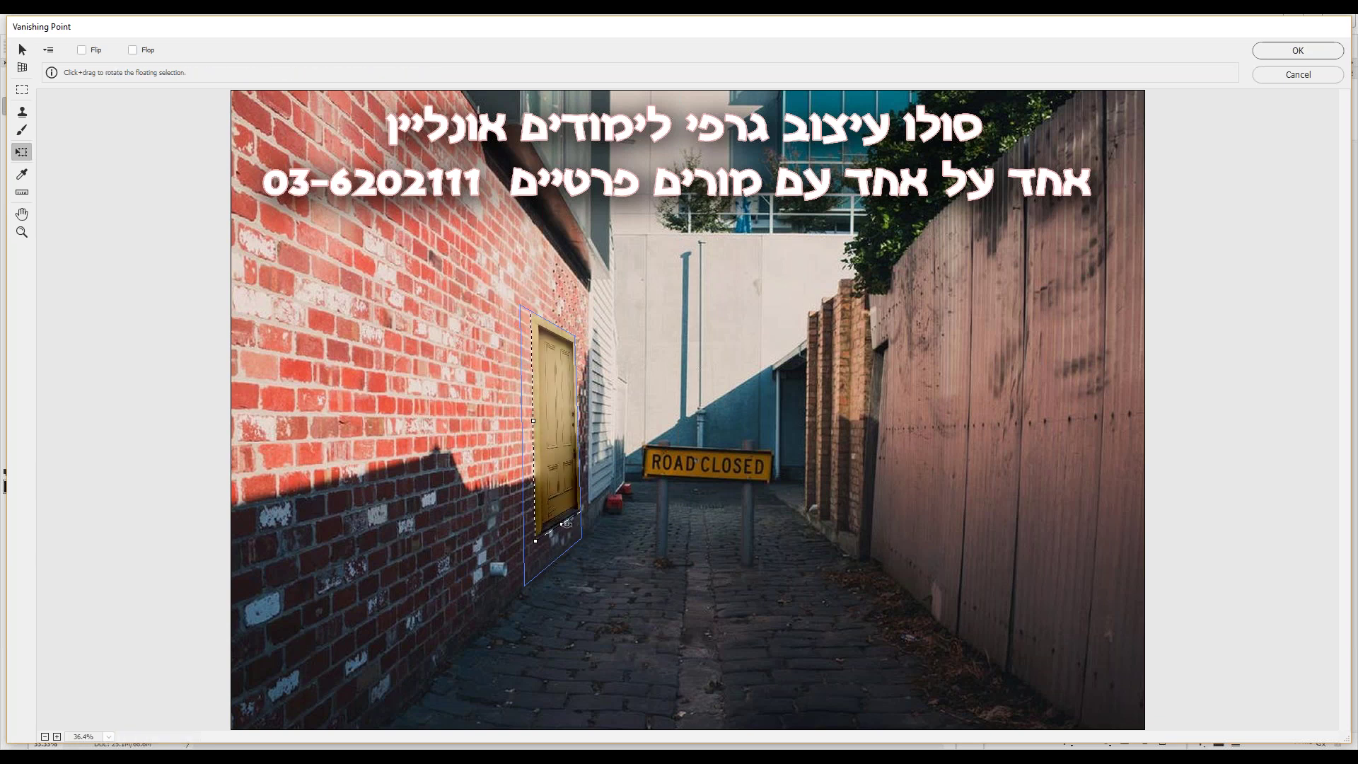
pyautogui.moveTo(564, 527); pyautogui.dragTo(562, 556)
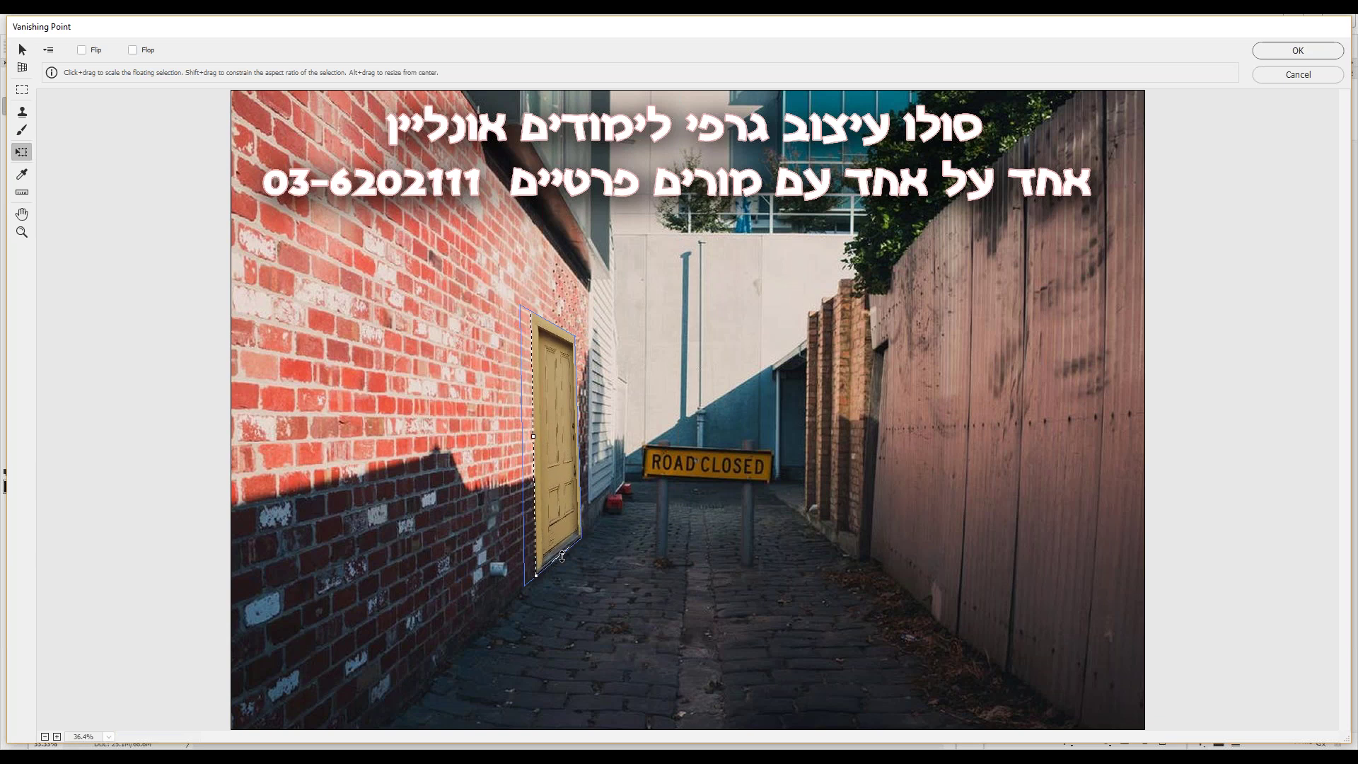
pyautogui.moveTo(534, 438); pyautogui.dragTo(522, 438)
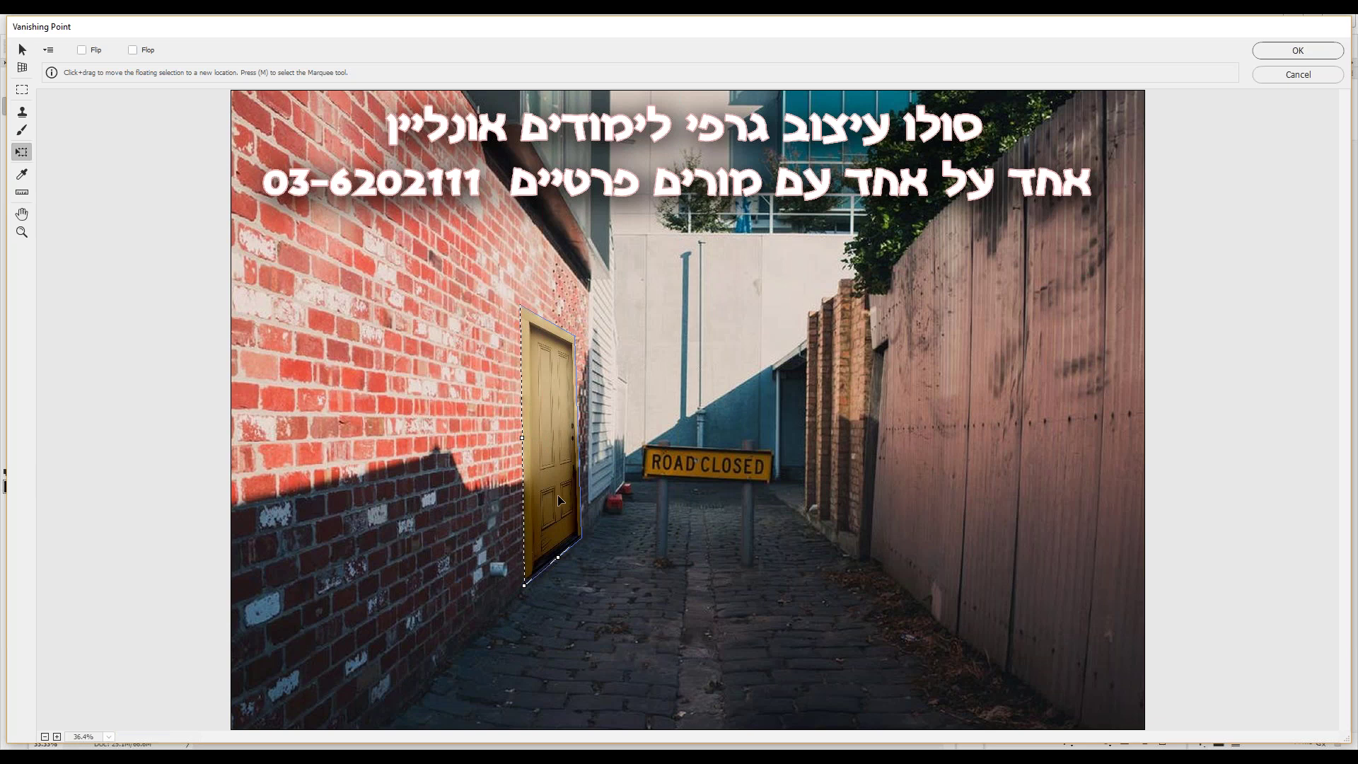
pyautogui.click(1305, 51)
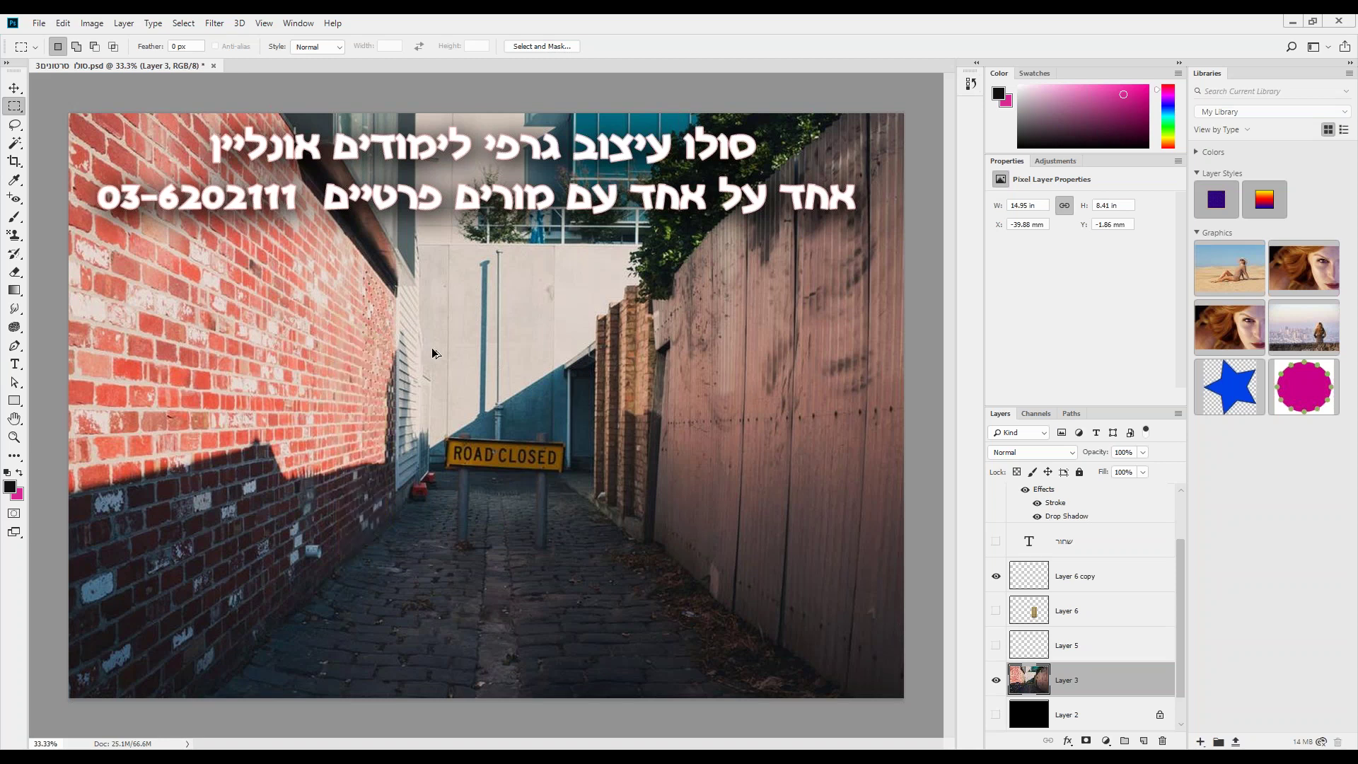
# Undo the applied door, make Layer 6 copy active, and cut the door to the clipboard
pyautogui.hotkey('ctrl', 'z')
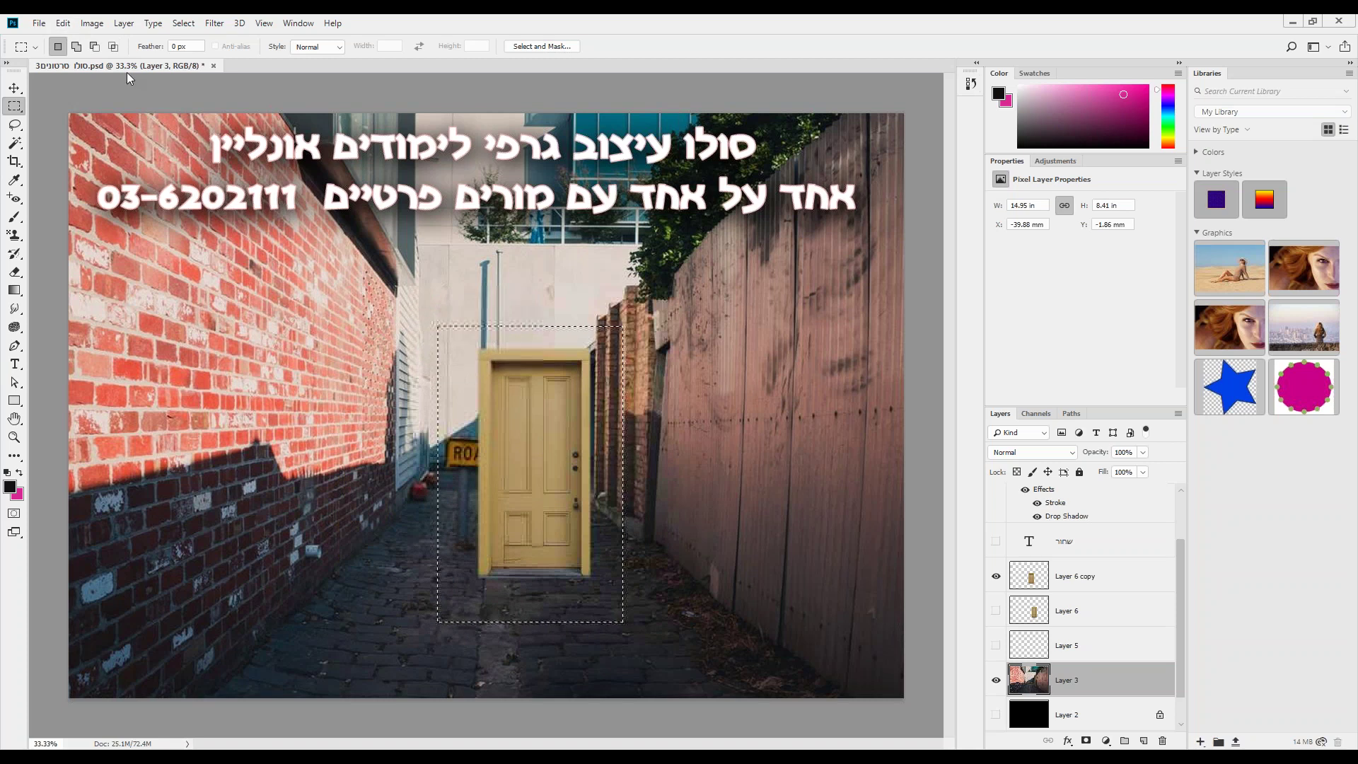
pyautogui.click(996, 576)
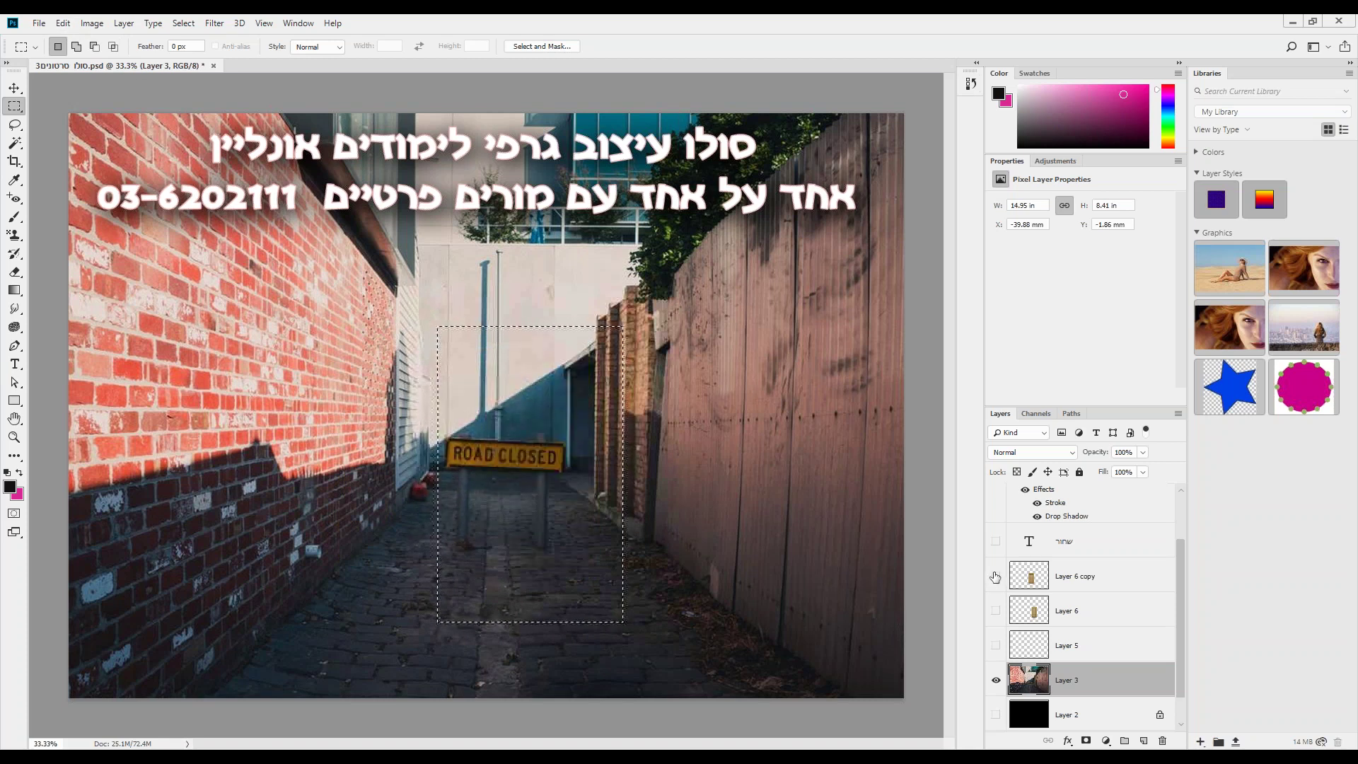
pyautogui.click(1076, 580)
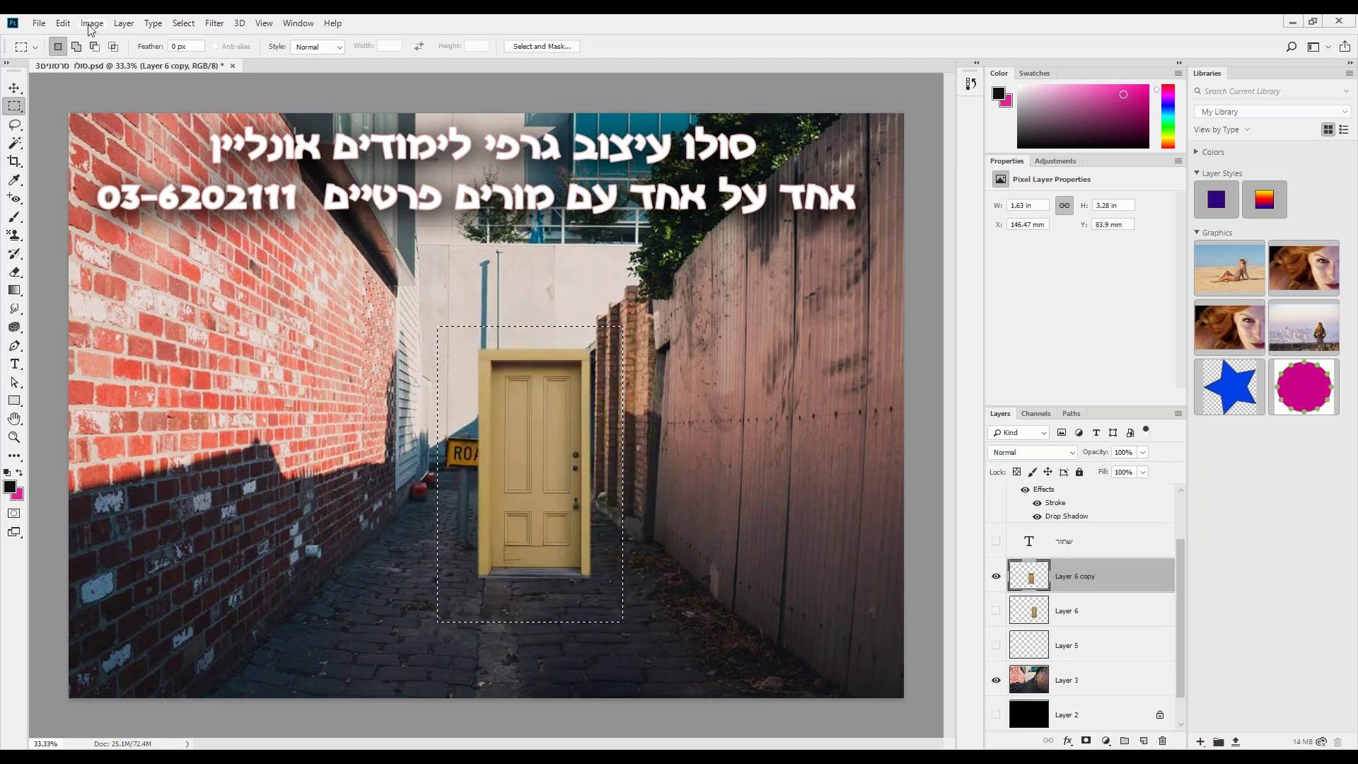
pyautogui.click(63, 23)
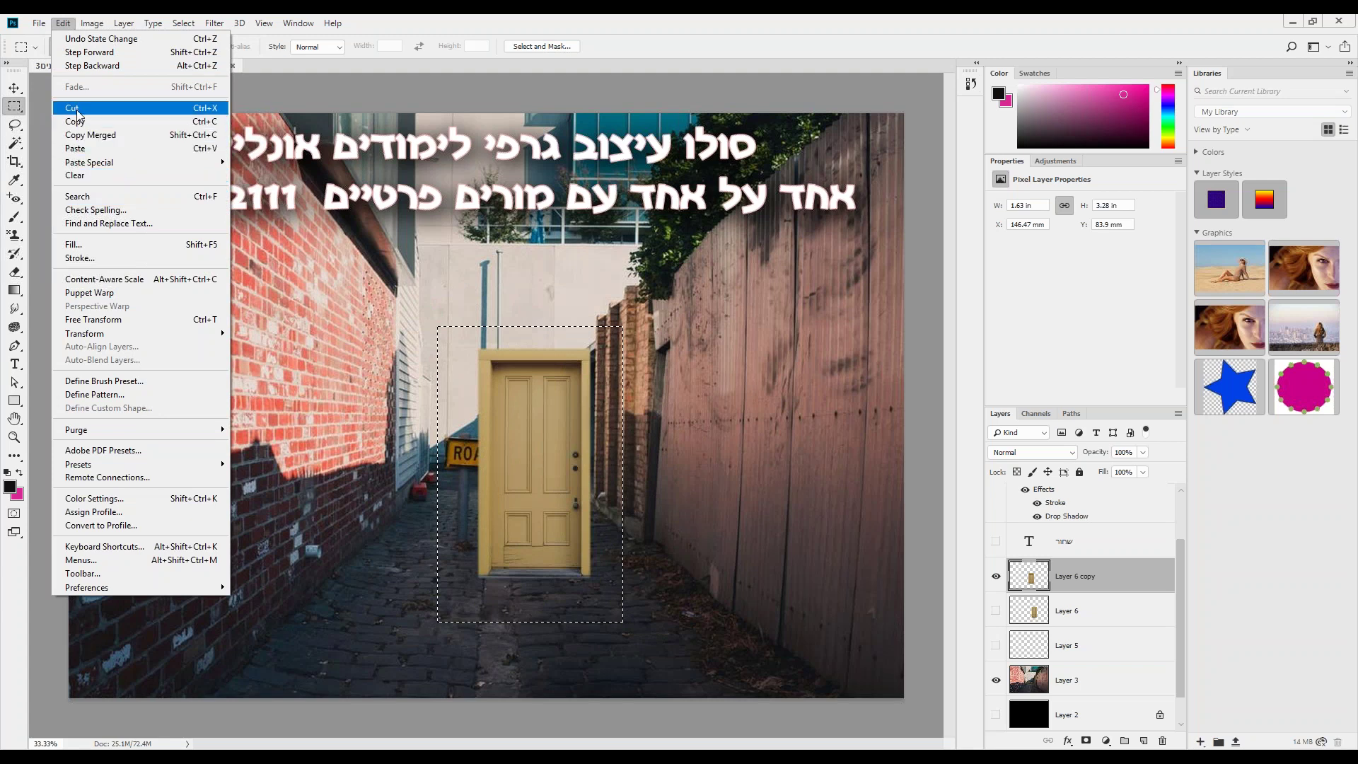
pyautogui.click(78, 107)
# Make Layer 3 active and open Filter > Vanishing Point on the alley photo
pyautogui.click(1072, 680)
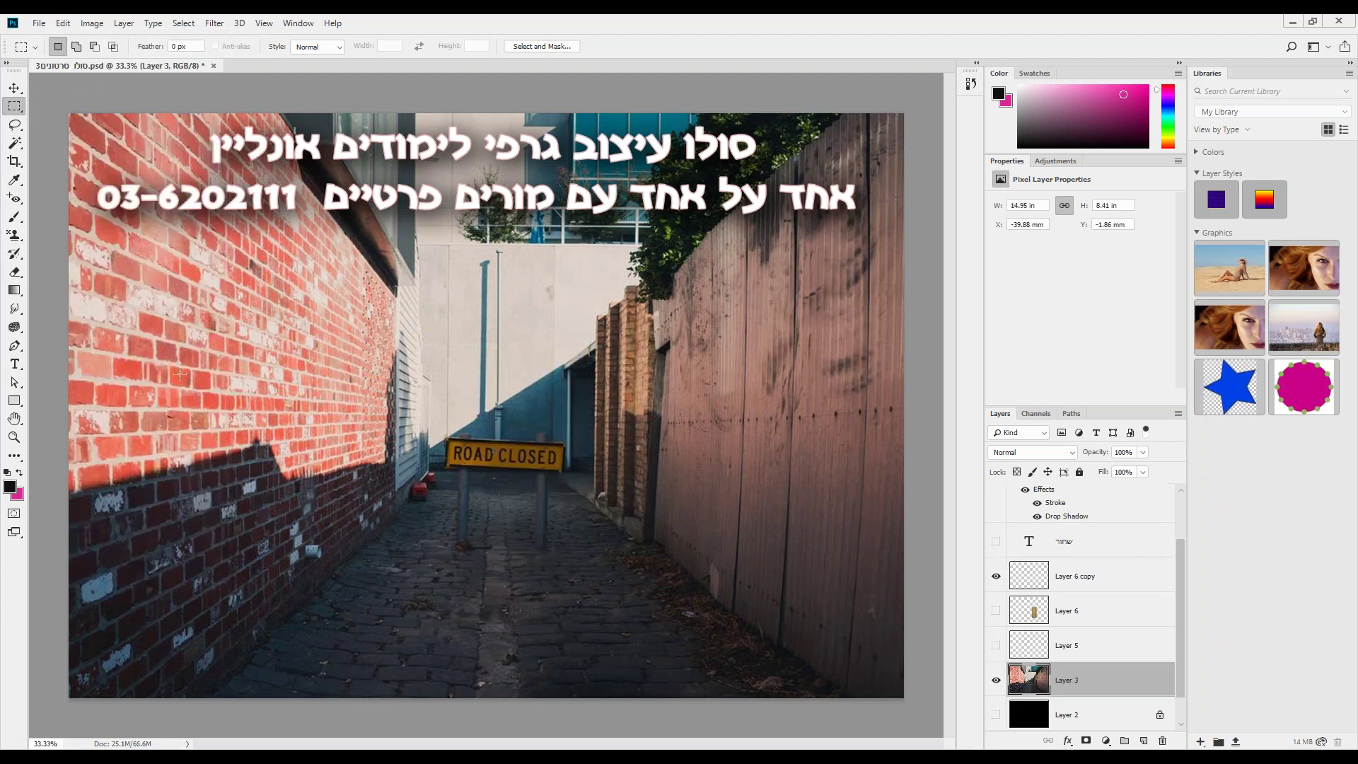
pyautogui.click(214, 23)
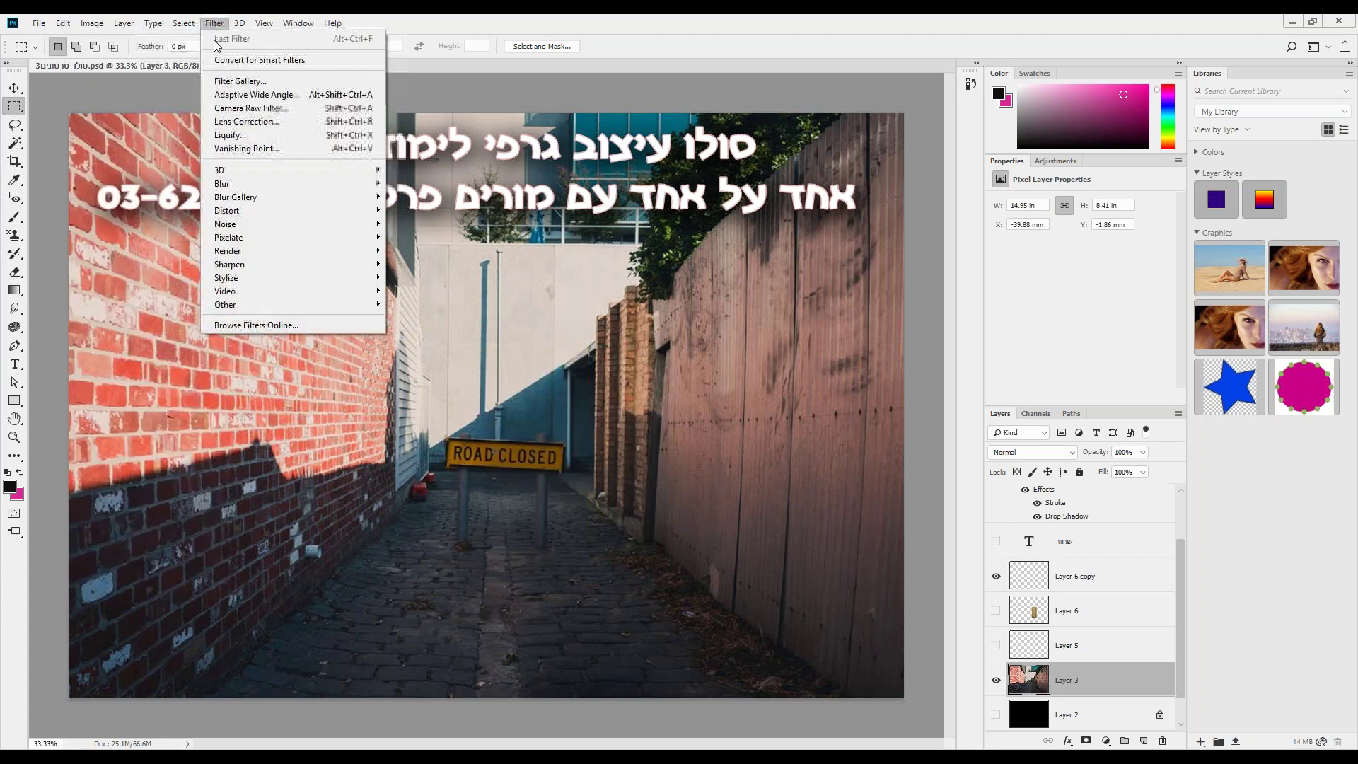
pyautogui.click(228, 149)
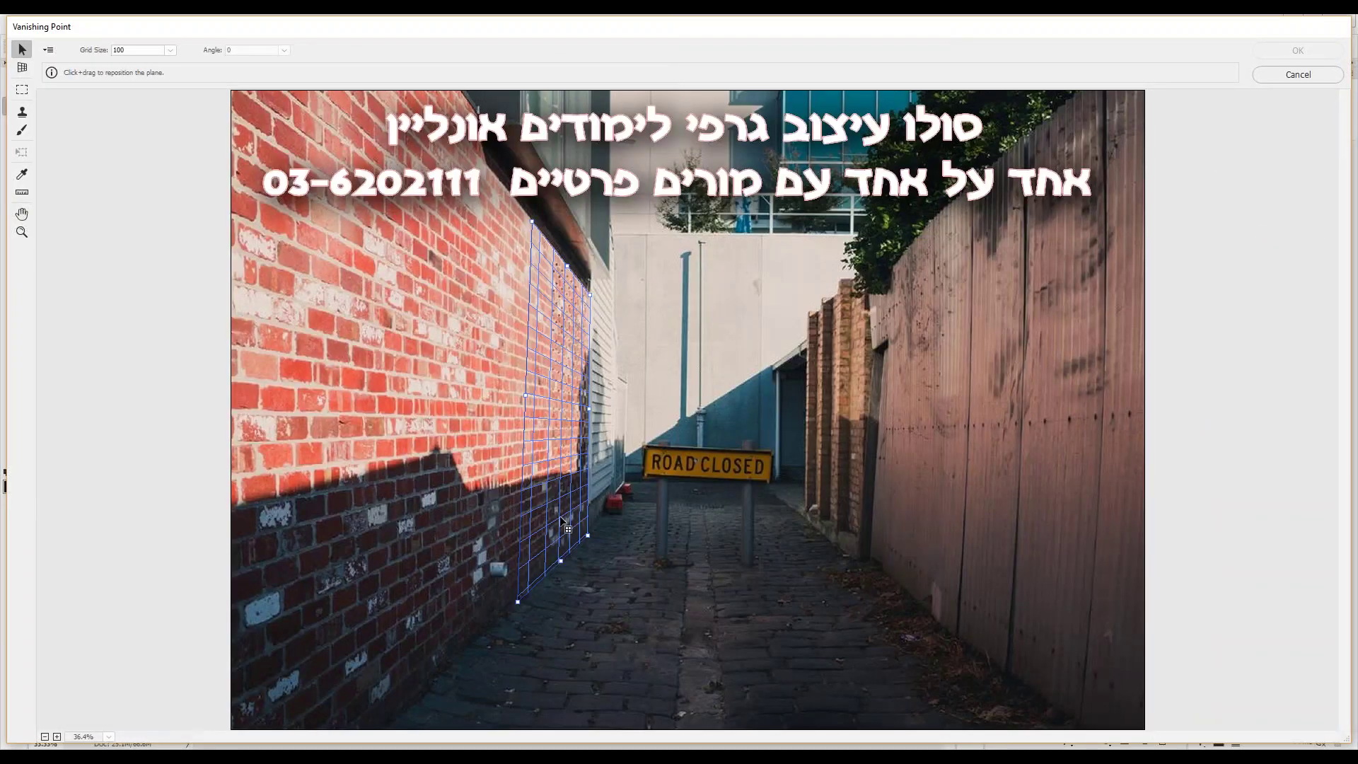
# Refine the wall plane's corners, then paste the door and drag it into the plane
pyautogui.moveTo(587, 537)
pyautogui.mouseDown()
pyautogui.moveTo(565, 542)
pyautogui.moveTo(580, 546)
pyautogui.mouseUp()
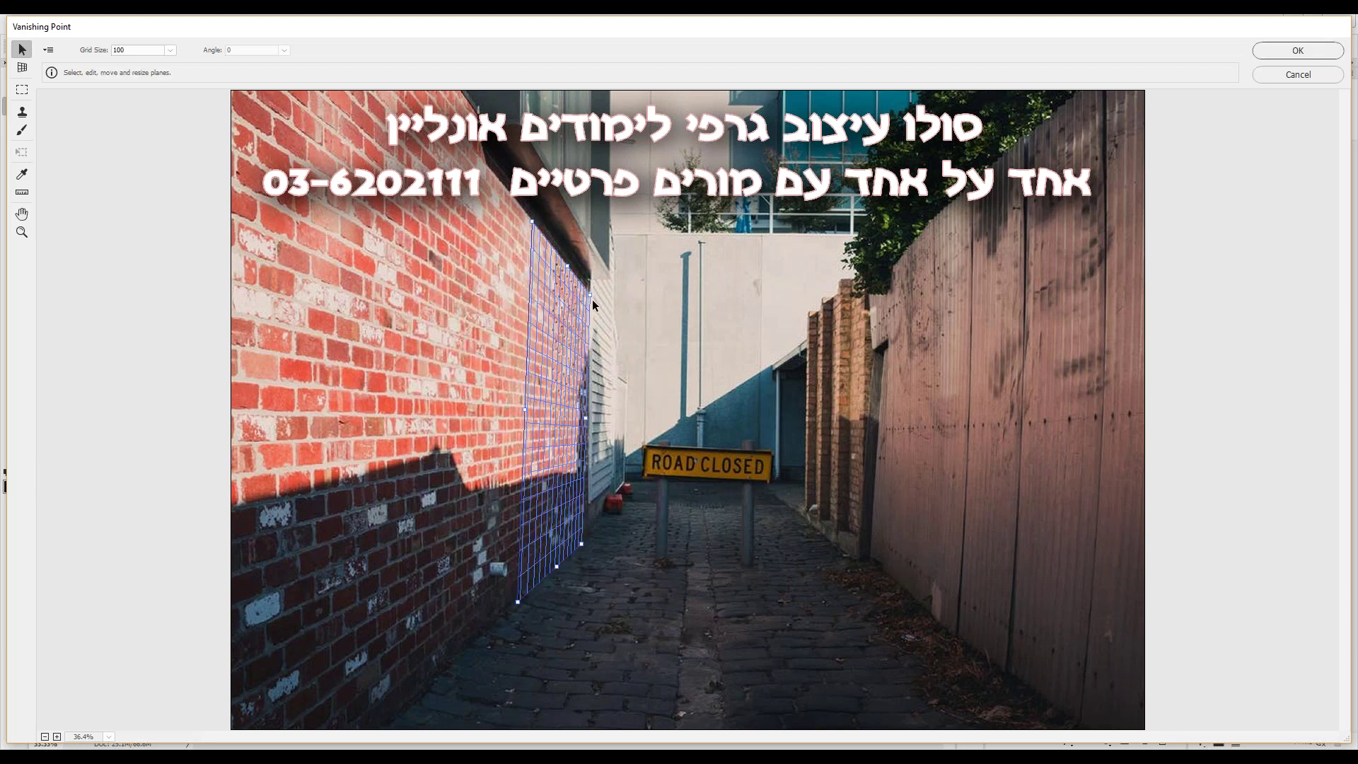
pyautogui.moveTo(591, 296); pyautogui.dragTo(583, 291)
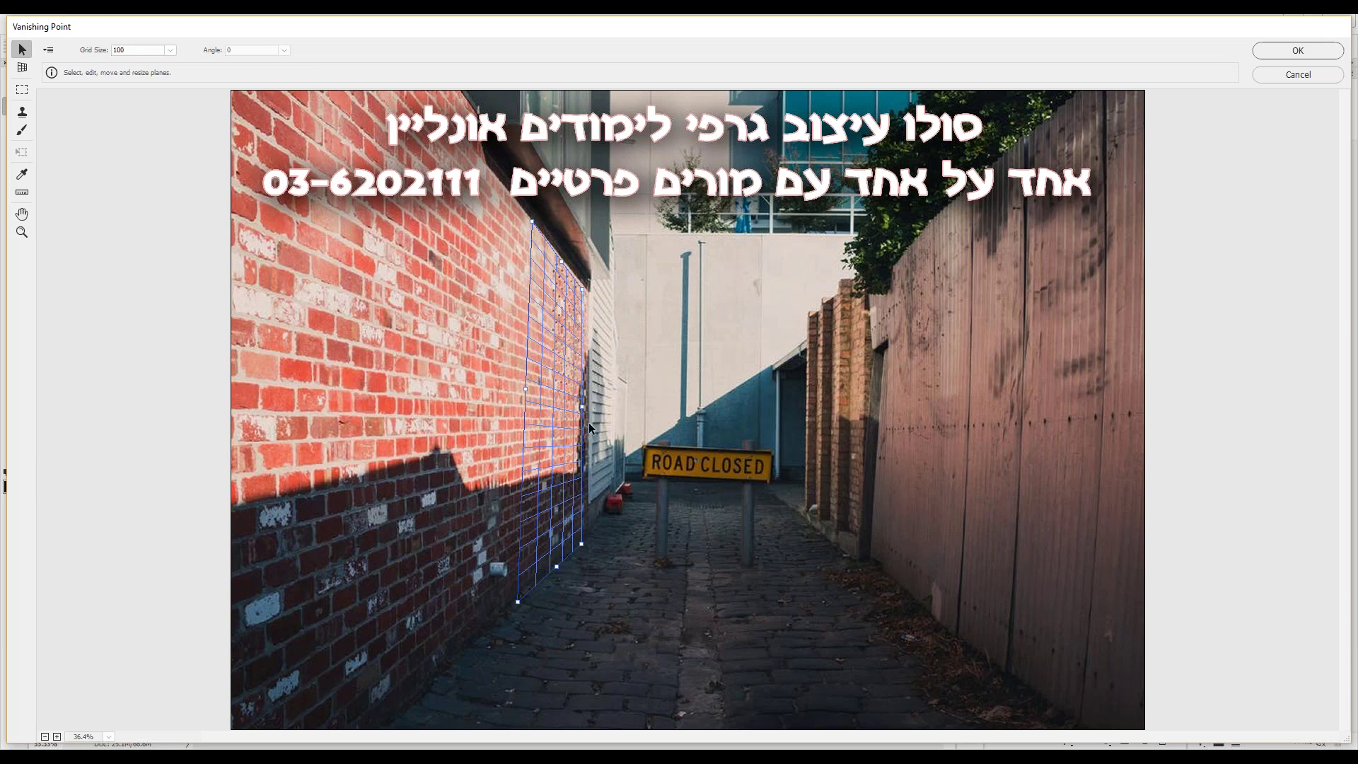
pyautogui.moveTo(517, 601); pyautogui.dragTo(522, 604)
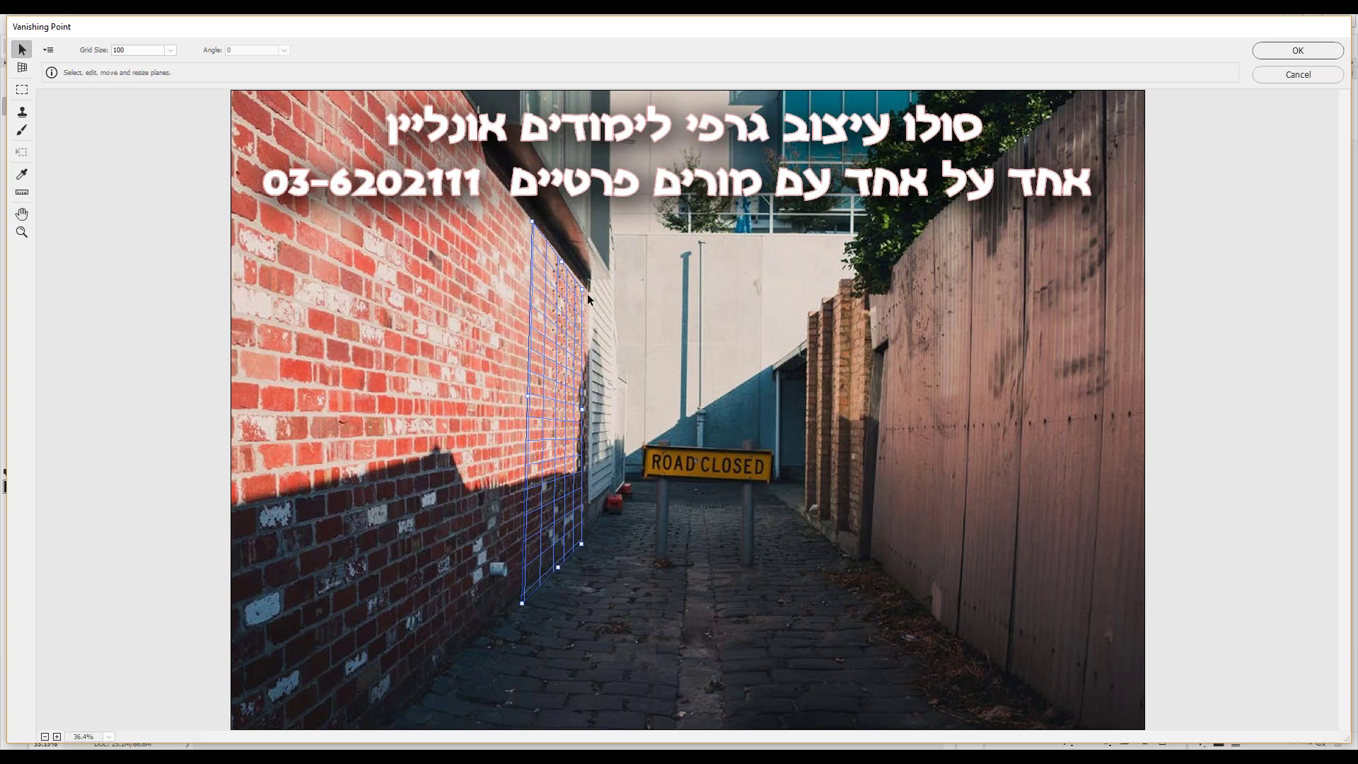
pyautogui.moveTo(583, 291); pyautogui.dragTo(584, 291)
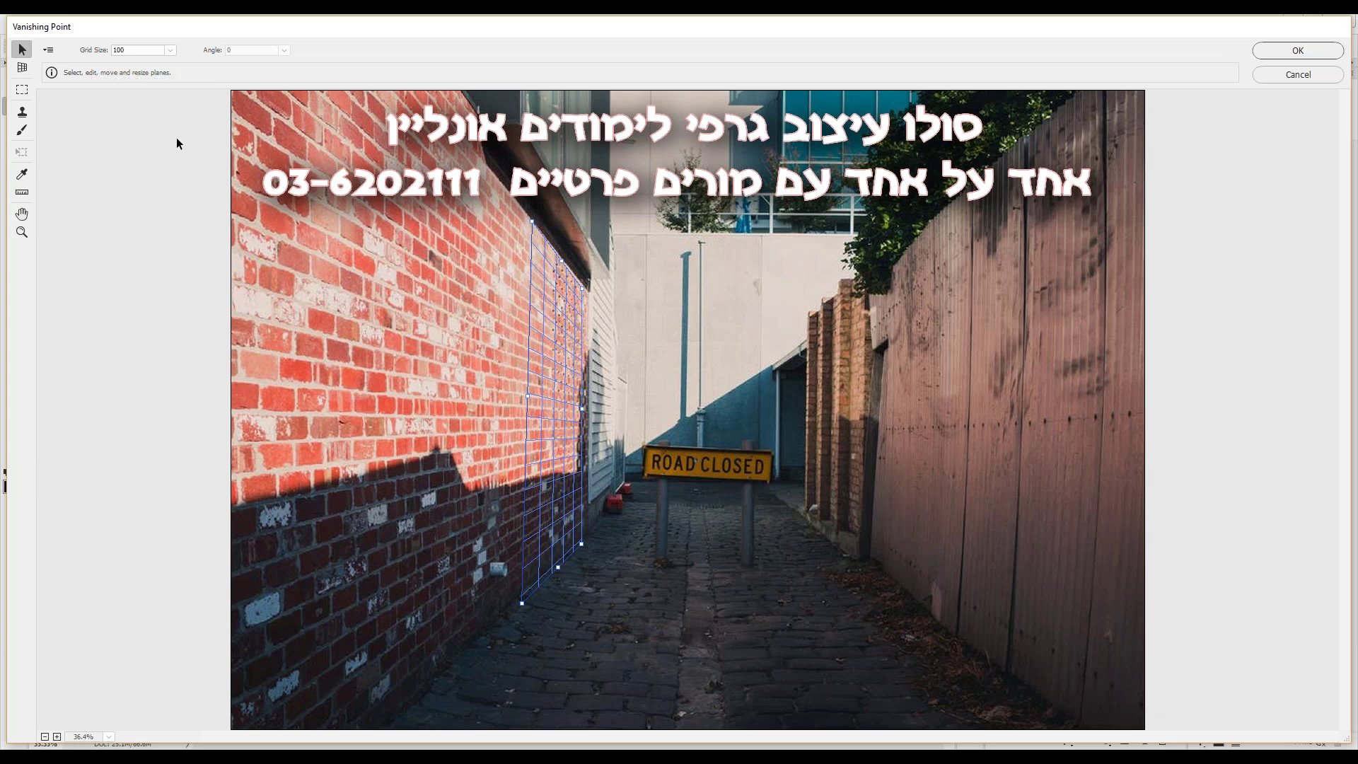
pyautogui.hotkey('ctrl', 'v')
pyautogui.moveTo(359, 338)
pyautogui.mouseDown()
pyautogui.moveTo(536, 473)
pyautogui.moveTo(535, 488)
pyautogui.mouseUp()
# Set the door's healing to Luminance, move and shrink it with Transform, then undo the shrink
pyautogui.click(602, 311)
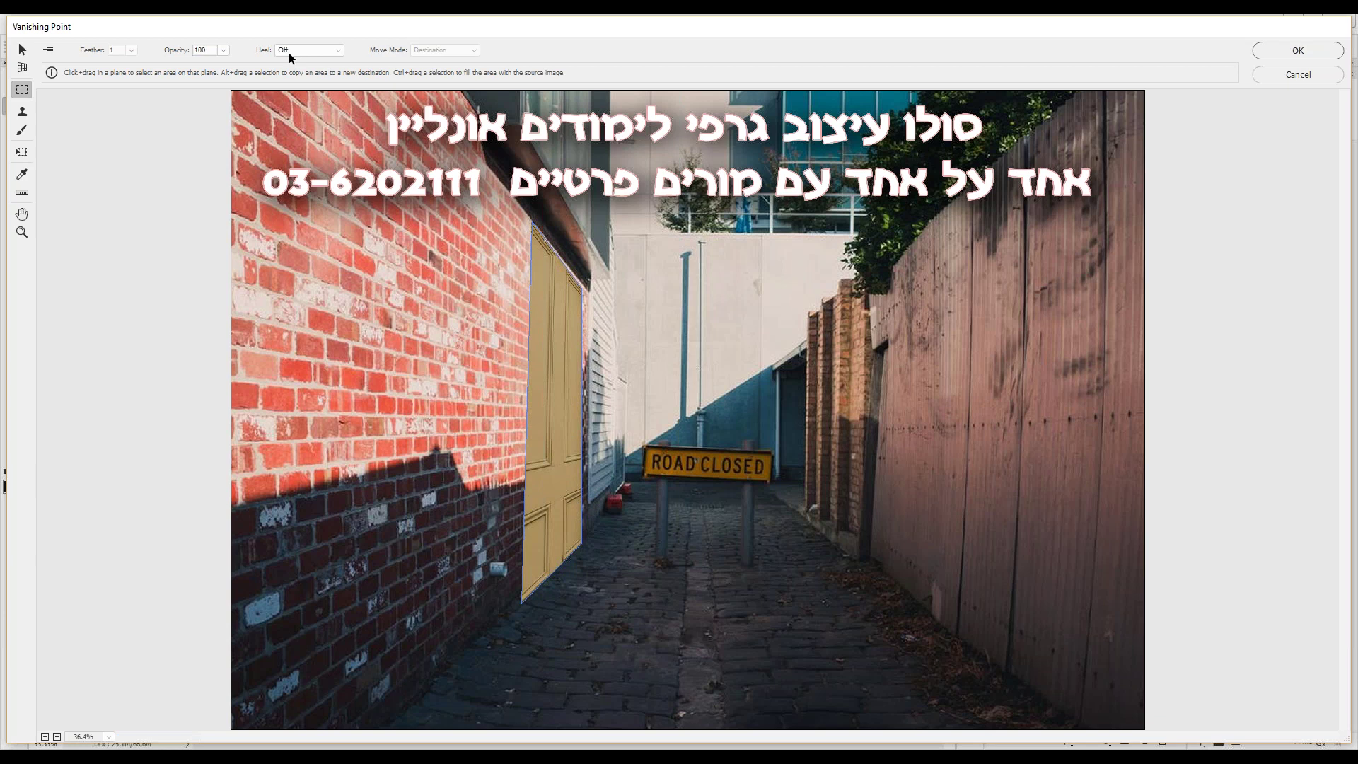
pyautogui.click(307, 70)
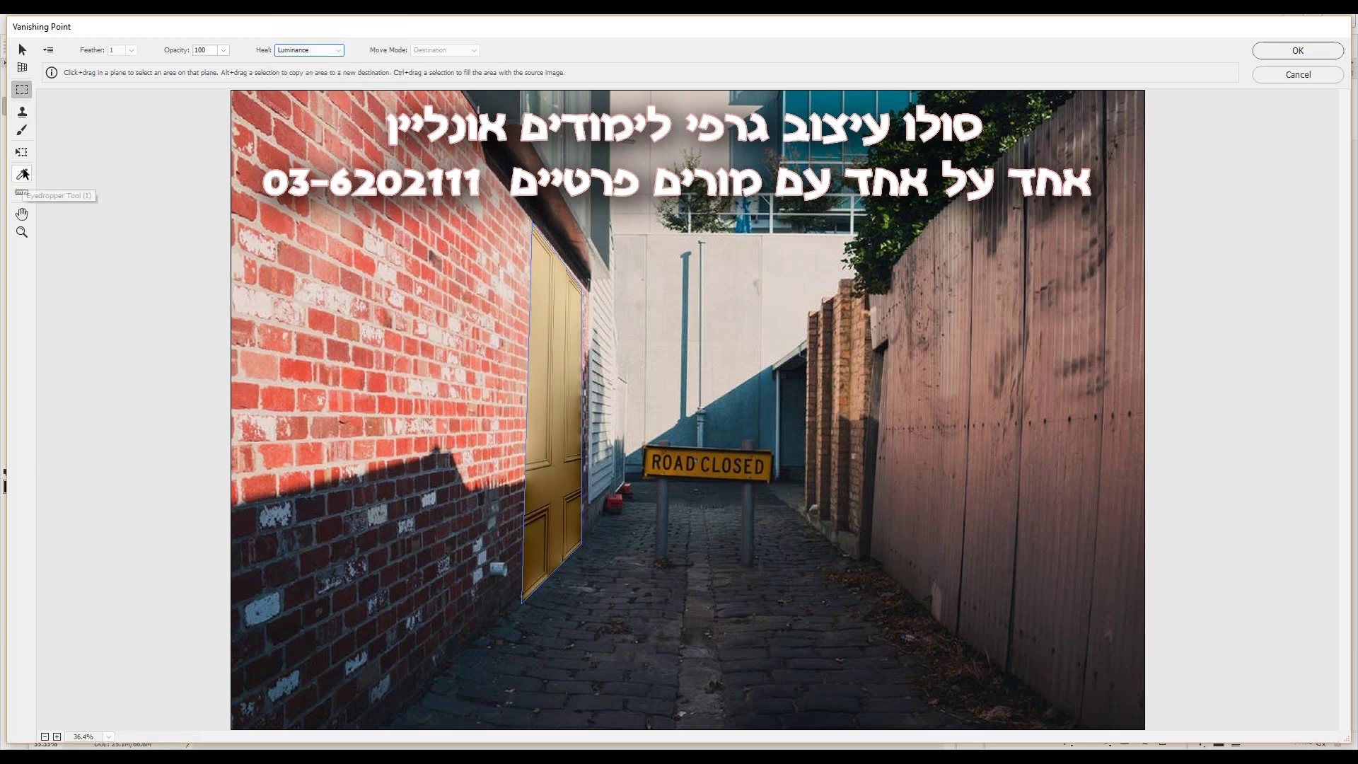
pyautogui.click(22, 152)
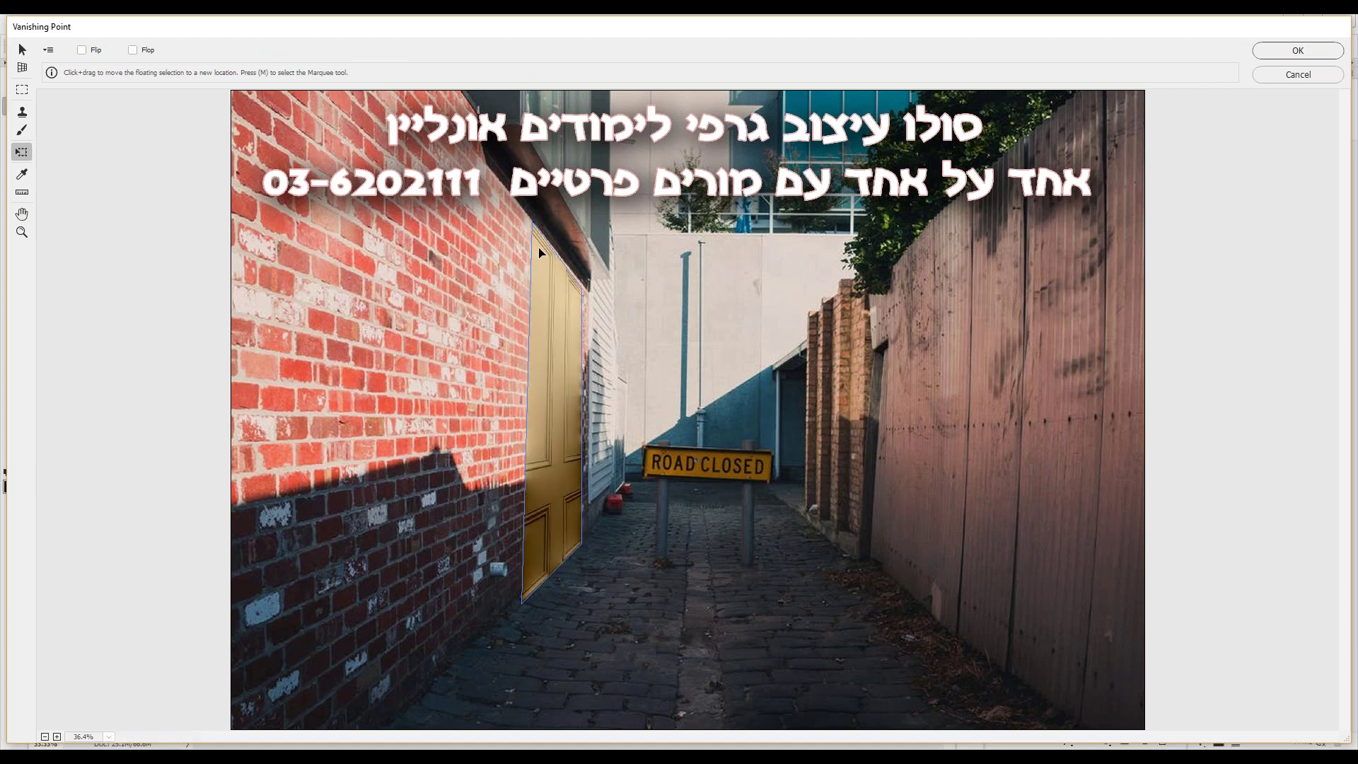
pyautogui.moveTo(559, 363); pyautogui.dragTo(536, 409)
pyautogui.moveTo(577, 320); pyautogui.dragTo(536, 532)
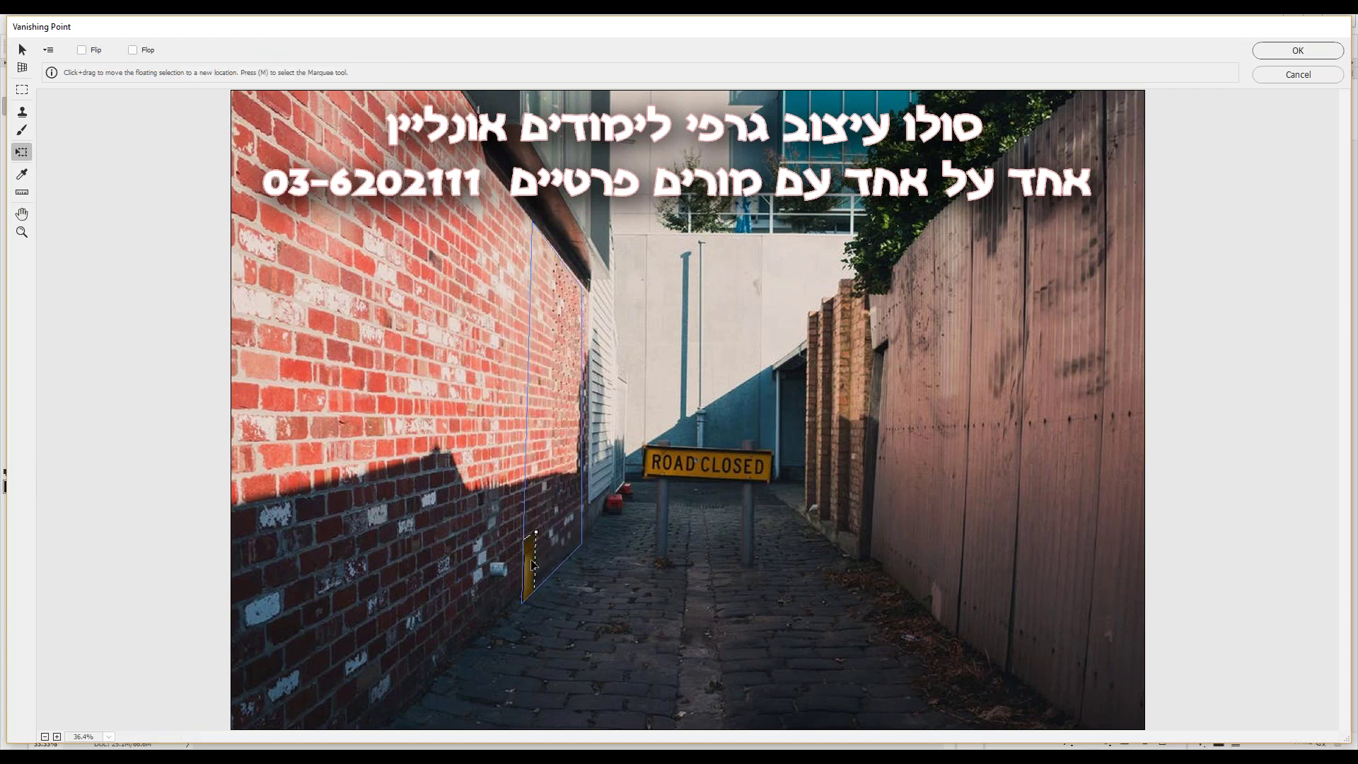
pyautogui.hotkey('ctrl', 'z')
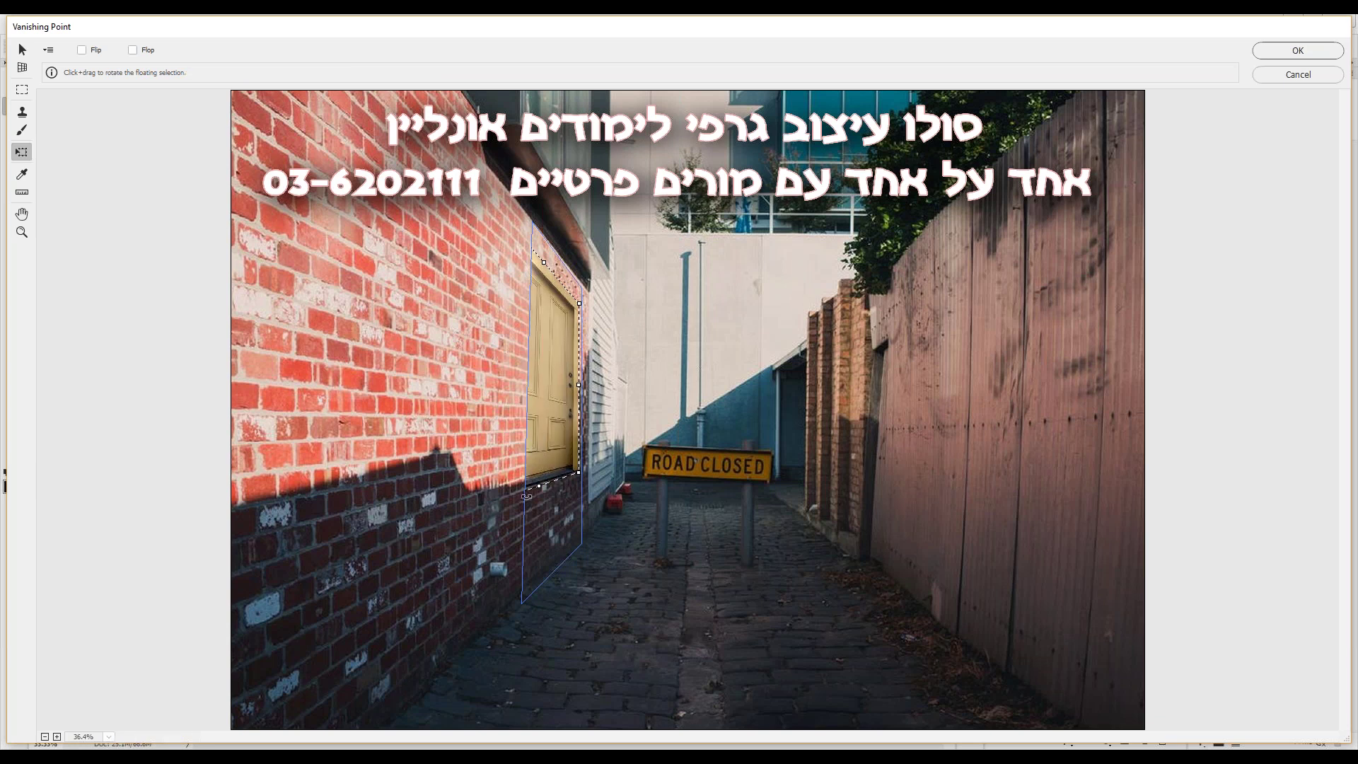
# Rotate, narrow and stretch the floating door to the wall's height and angle, then apply it
pyautogui.moveTo(553, 519); pyautogui.dragTo(555, 508)
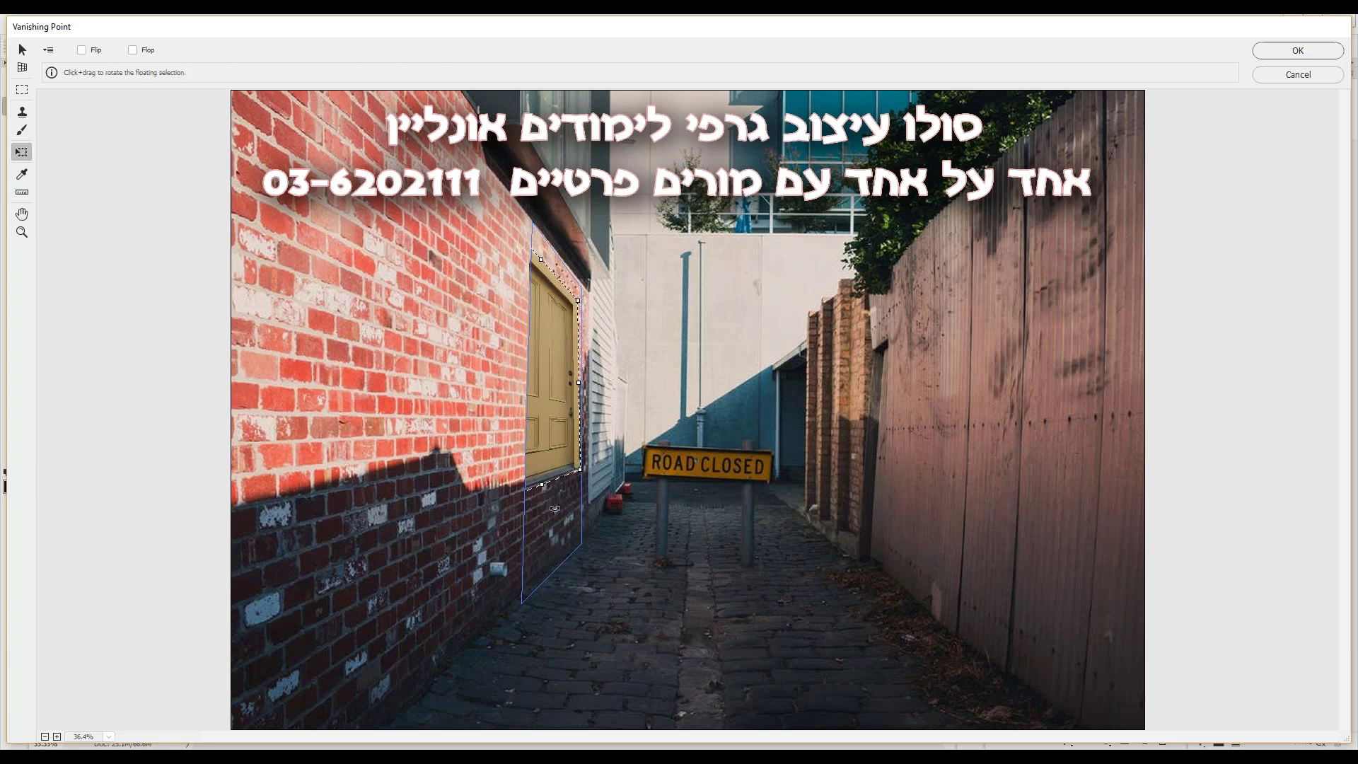
pyautogui.moveTo(555, 509)
pyautogui.mouseDown()
pyautogui.moveTo(536, 403)
pyautogui.moveTo(555, 406)
pyautogui.mouseUp()
pyautogui.moveTo(558, 470); pyautogui.dragTo(561, 565)
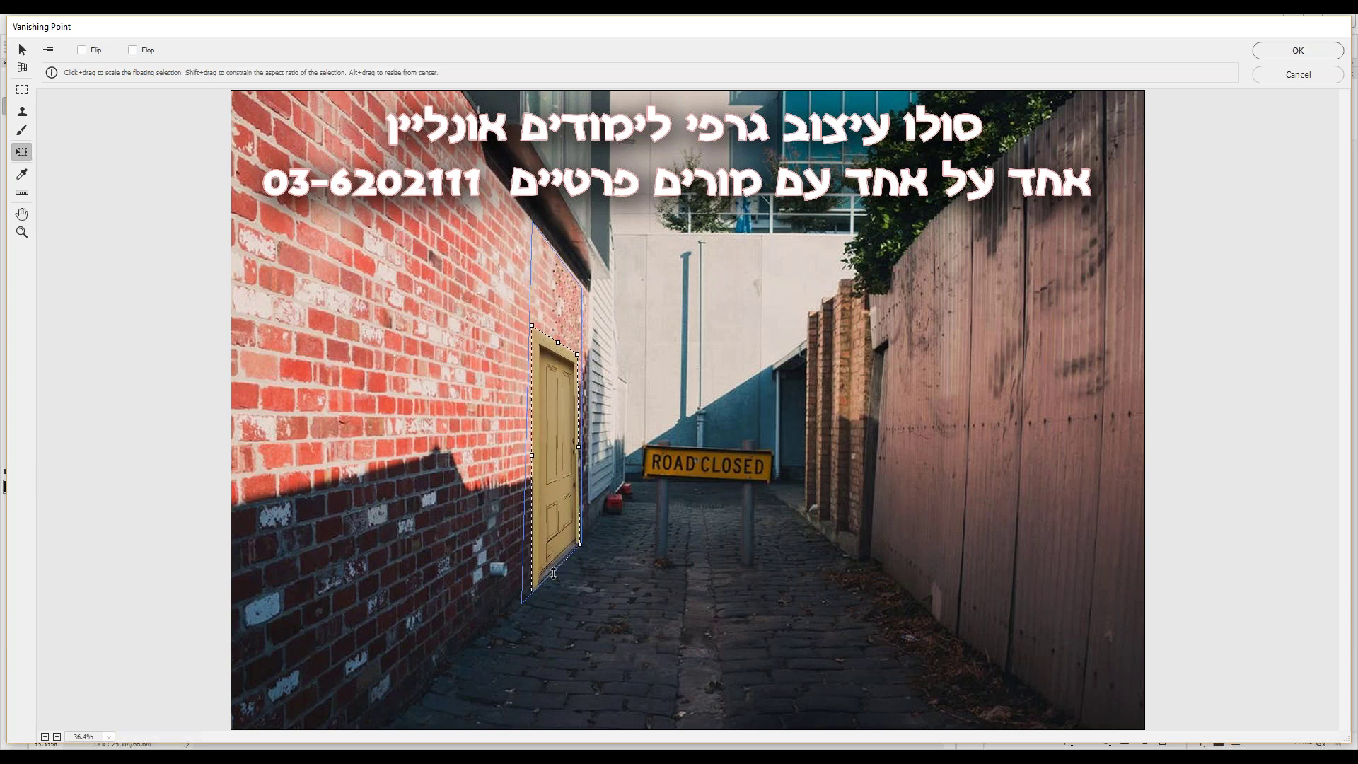
pyautogui.moveTo(562, 344); pyautogui.dragTo(569, 268)
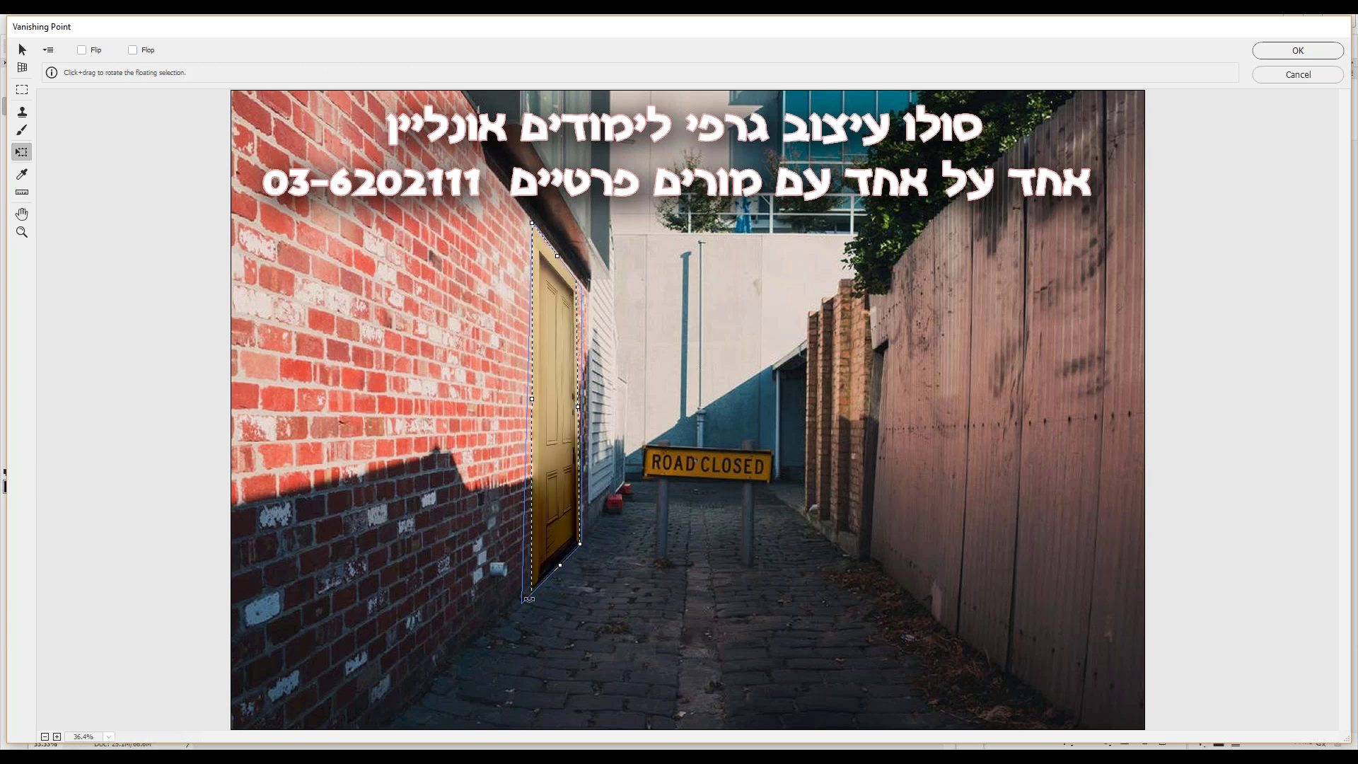
pyautogui.moveTo(529, 585); pyautogui.dragTo(526, 591)
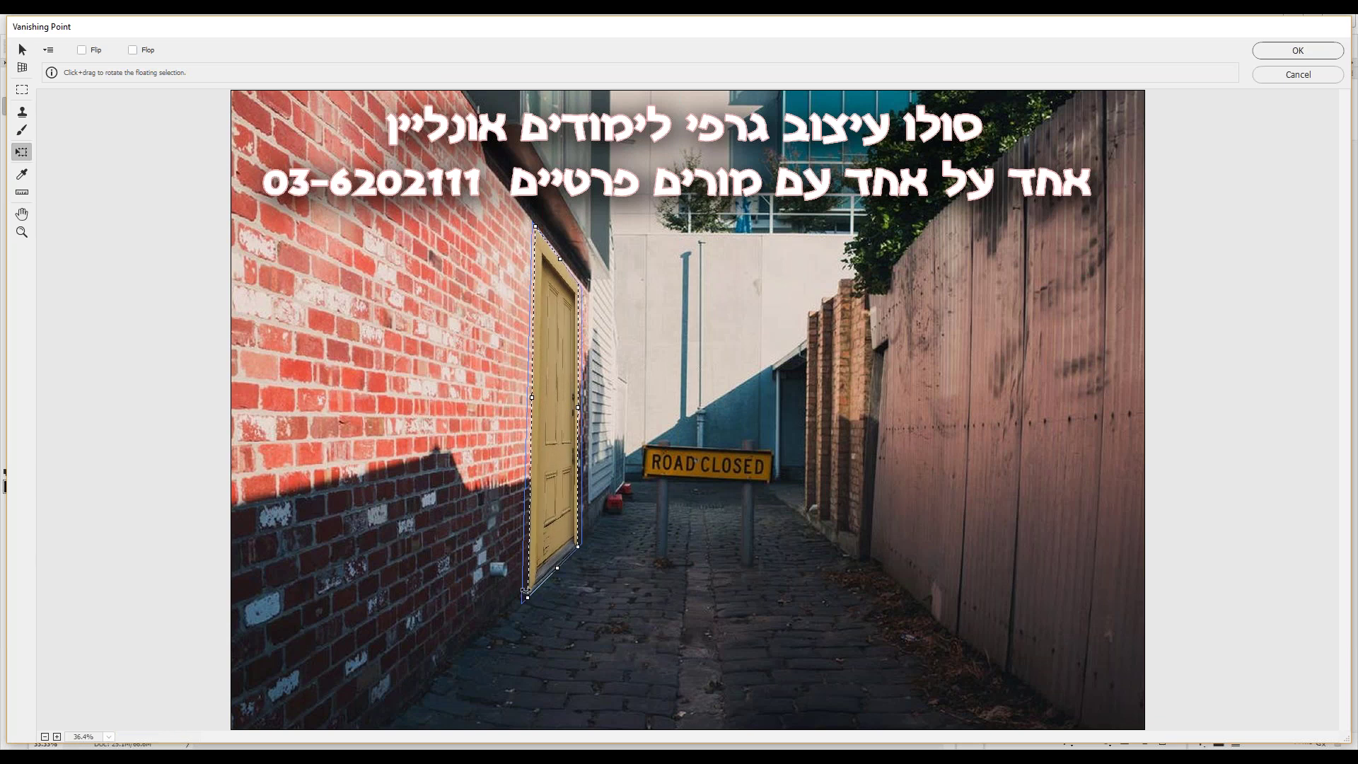
pyautogui.moveTo(531, 398); pyautogui.dragTo(528, 398)
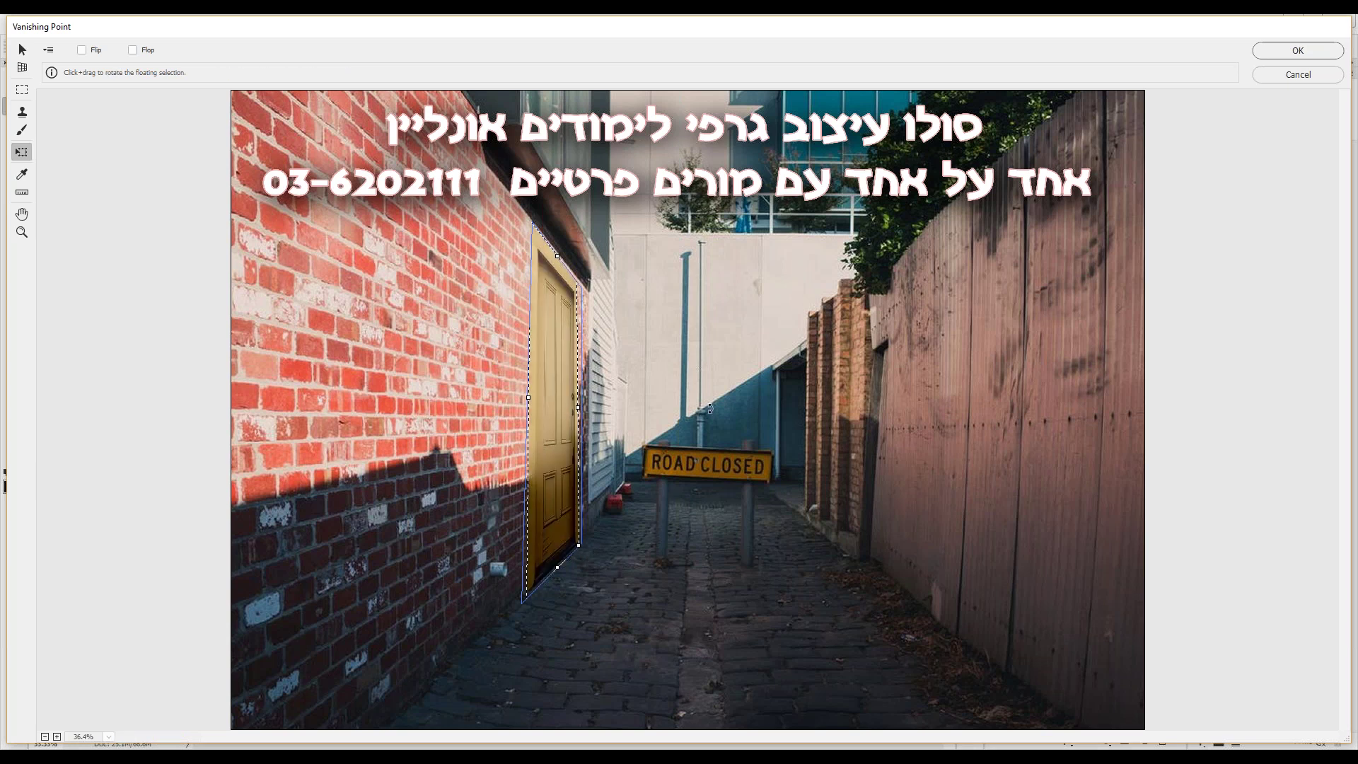
pyautogui.click(1310, 55)
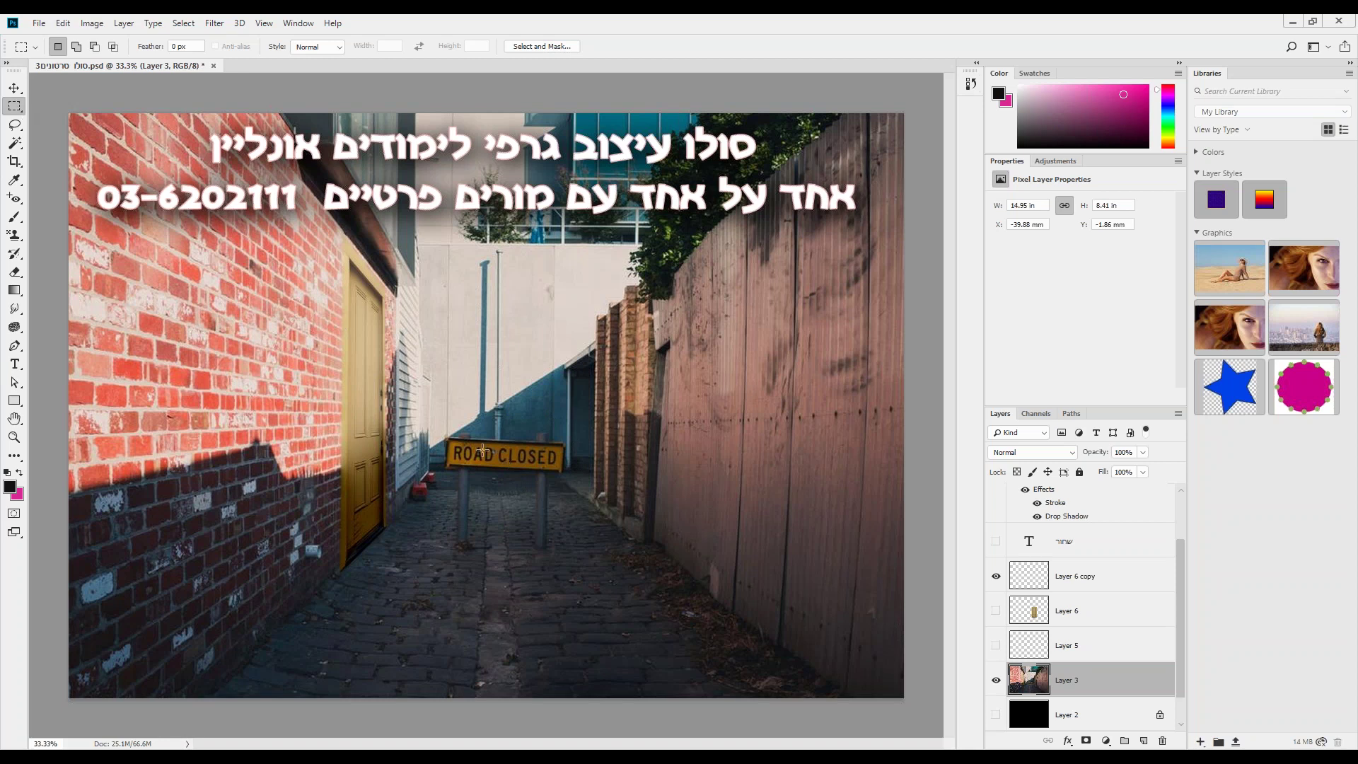
# Marquee-select a rectangle around the ROAD CLOSED sign in the middle of the alley
pyautogui.moveTo(445, 433); pyautogui.dragTo(572, 476)
# Copy the ROAD CLOSED sign merged, deselect, and paste it as a new layer above Layer 5
pyautogui.click(63, 22)
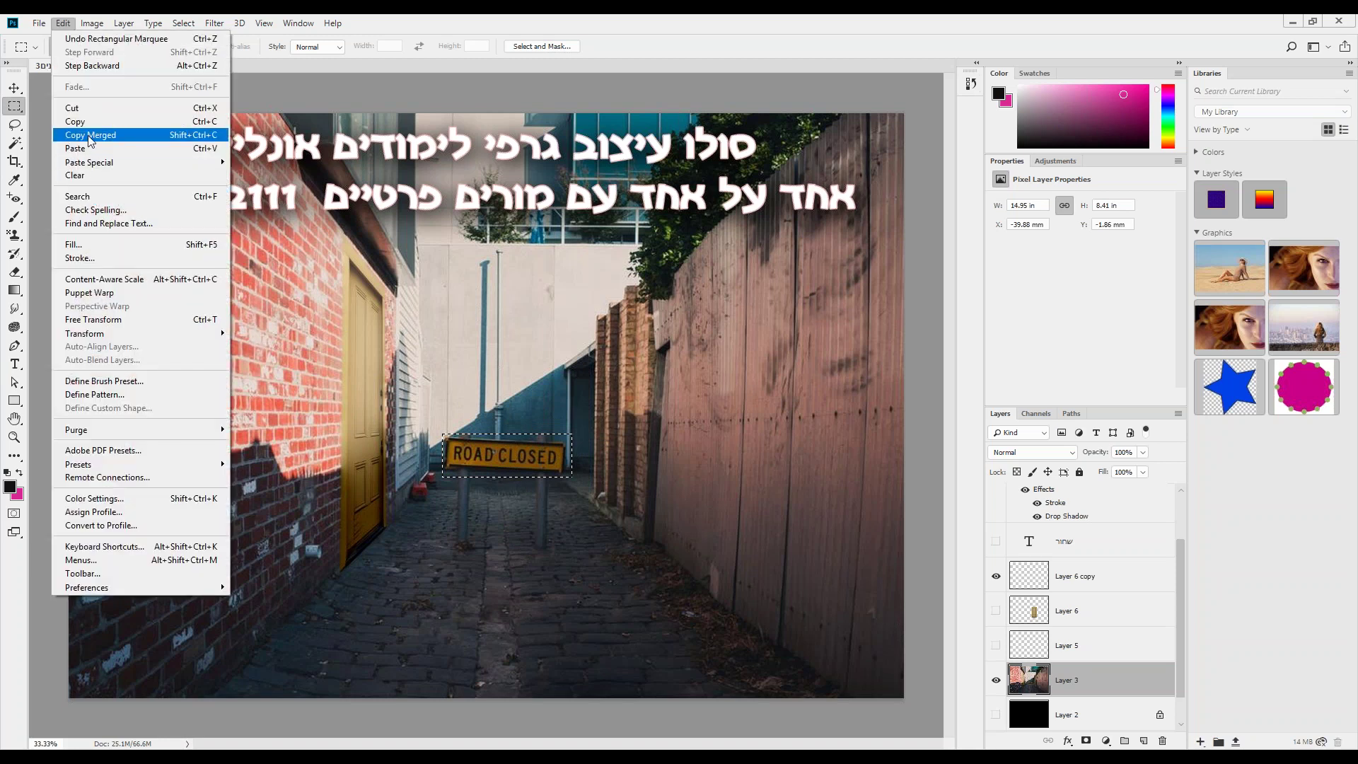
pyautogui.click(89, 135)
pyautogui.click(597, 442)
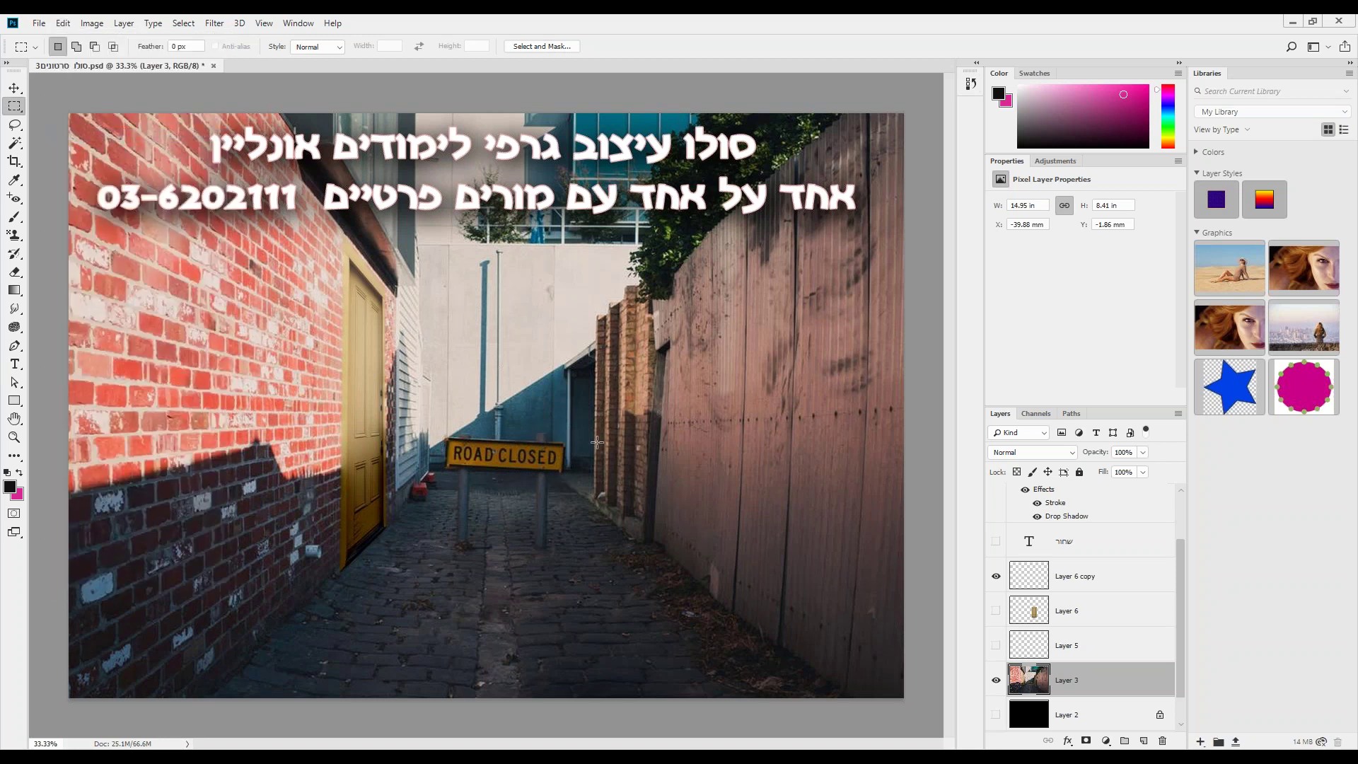
pyautogui.click(1079, 644)
pyautogui.click(74, 26)
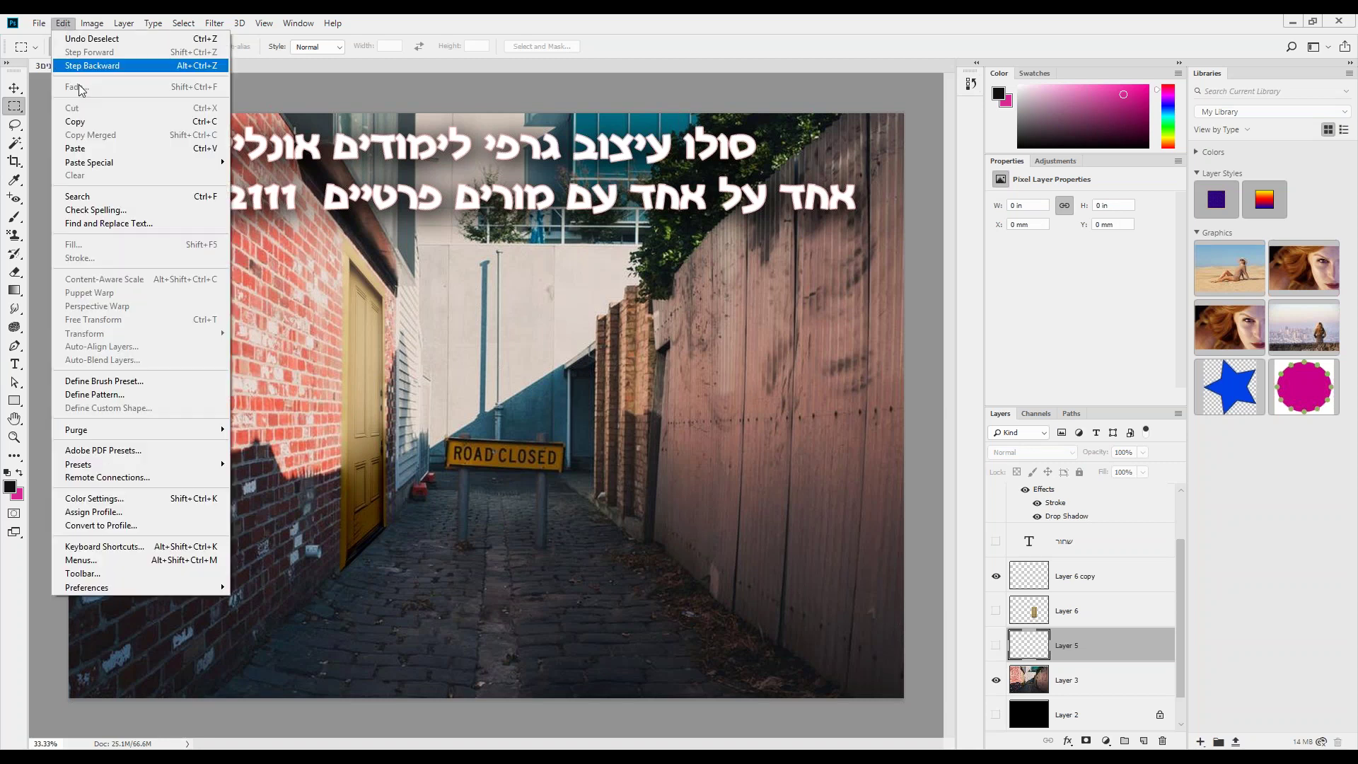
pyautogui.click(90, 146)
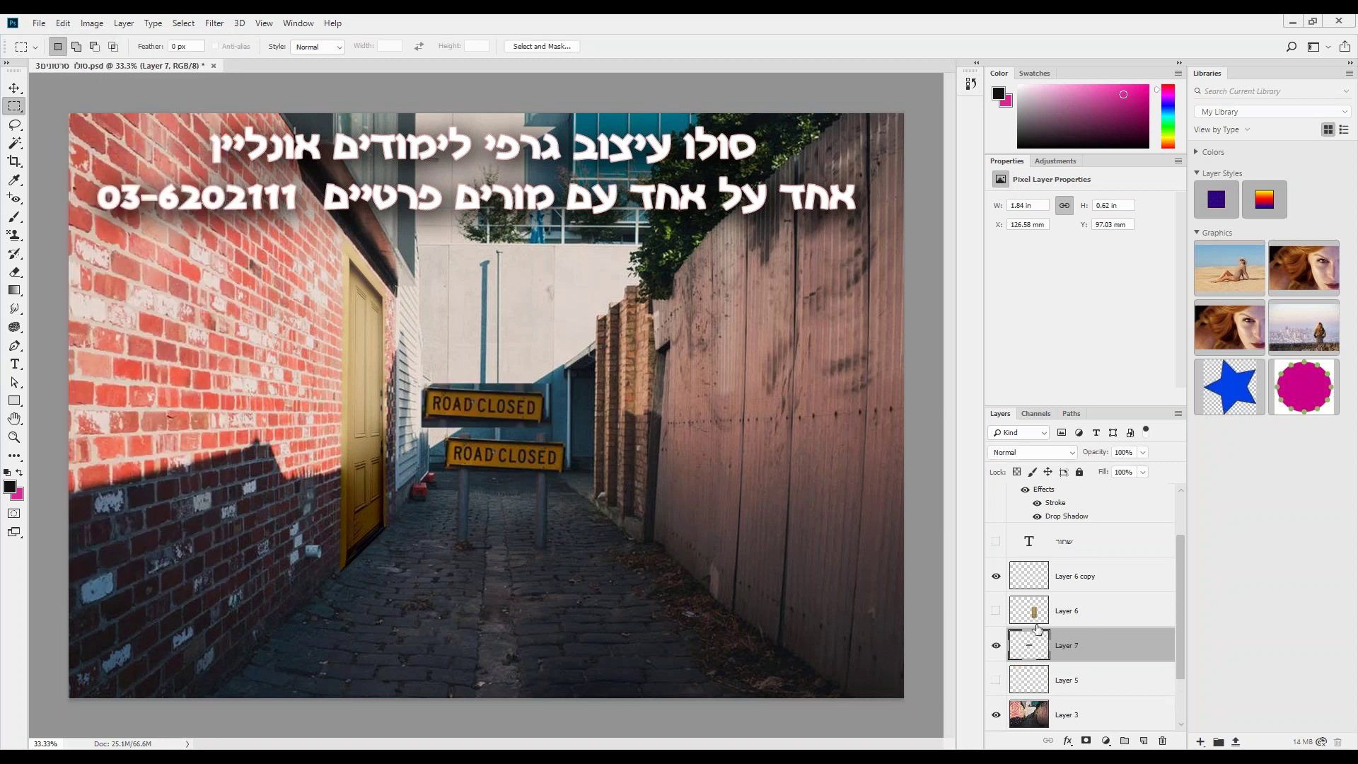
# Cut the pasted sign pixels to leave Layer 7 empty, then launch the Vanishing Point filter
pyautogui.keyDown('ctrl'); pyautogui.click(1017, 646); pyautogui.keyUp('ctrl')
pyautogui.hotkey('ctrl', 'x')
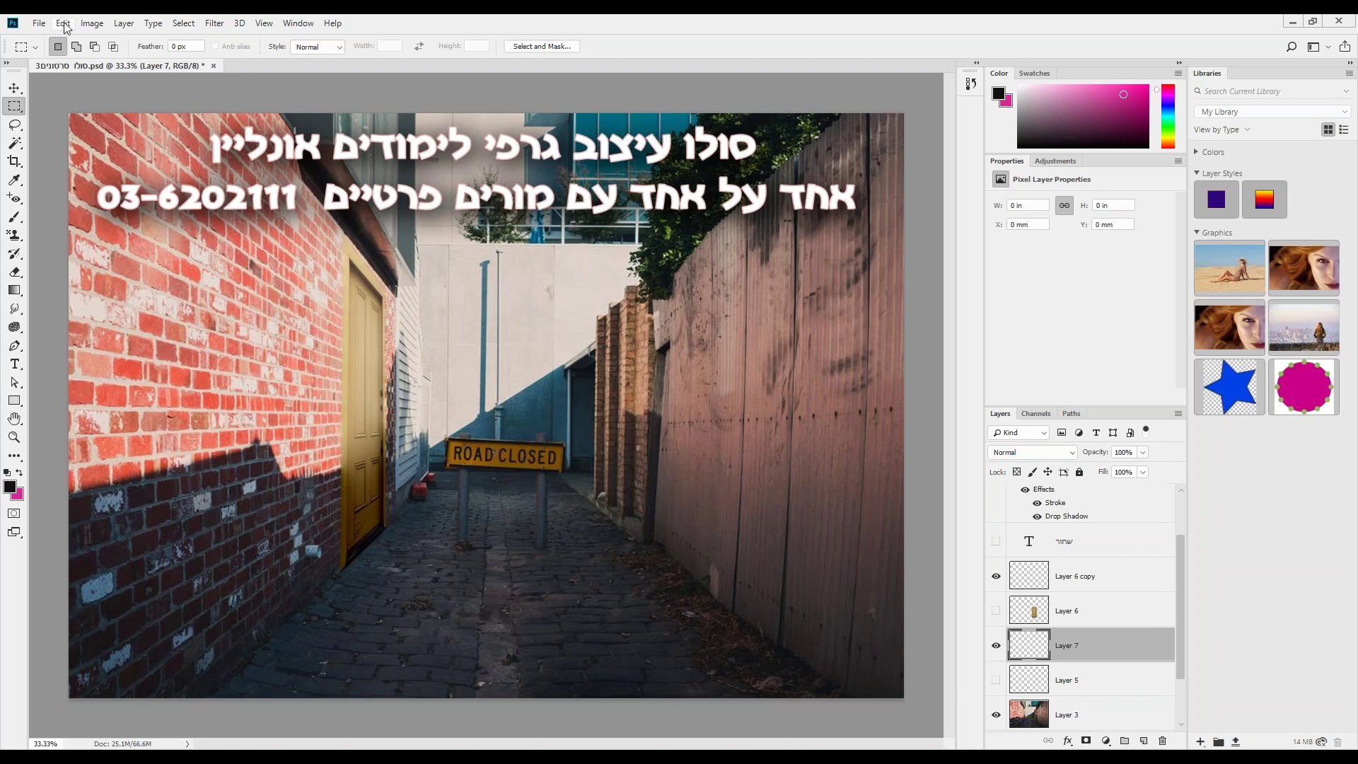
pyautogui.click(215, 24)
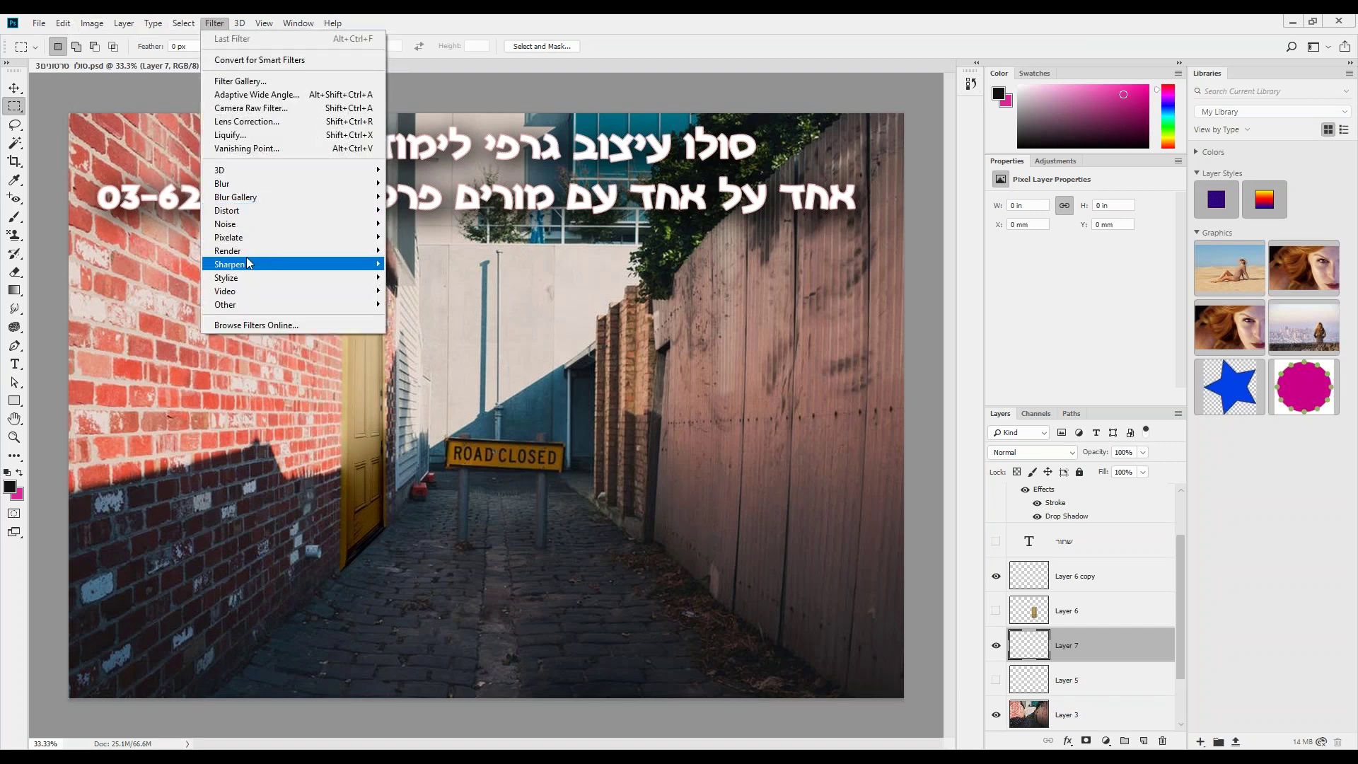
pyautogui.click(244, 148)
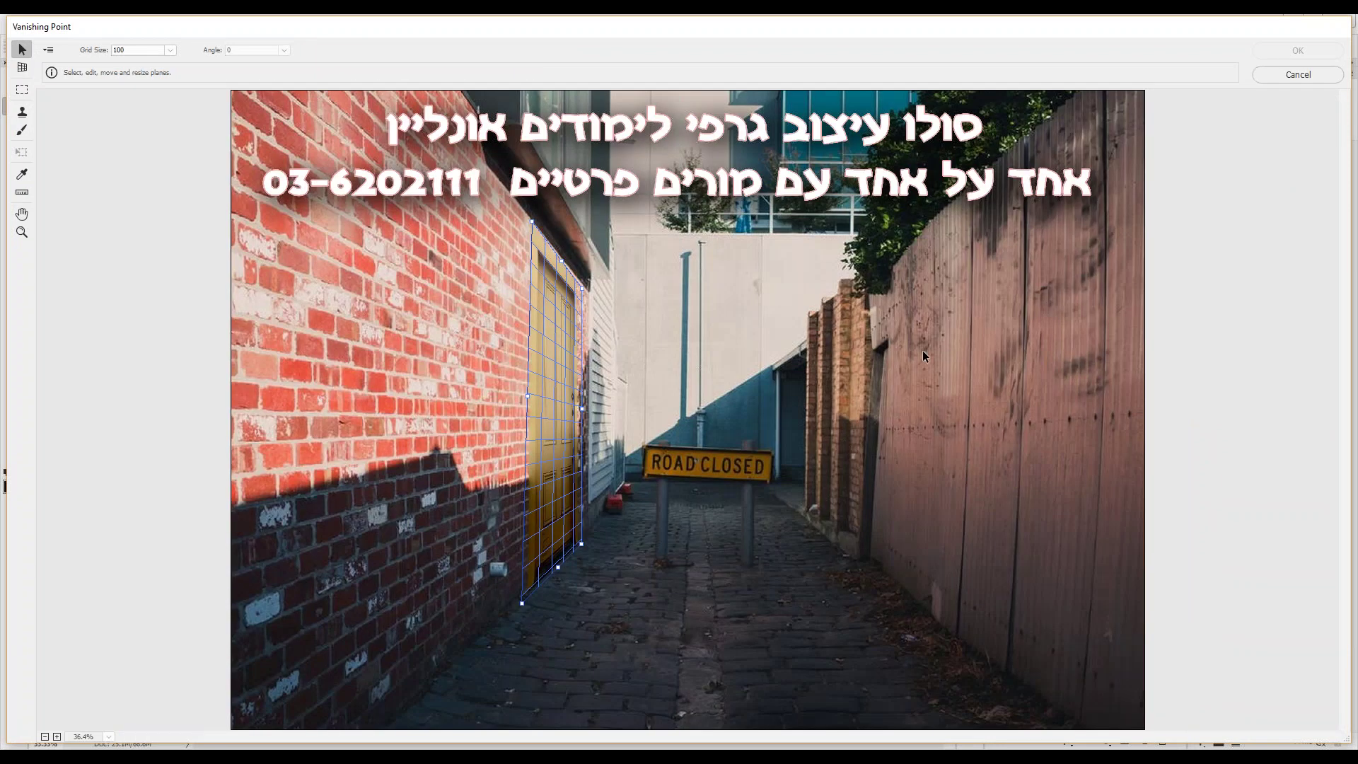
# Draw a four-corner perspective plane on the right fence and raise its top-right corner slightly
pyautogui.click(22, 67)
pyautogui.click(889, 561)
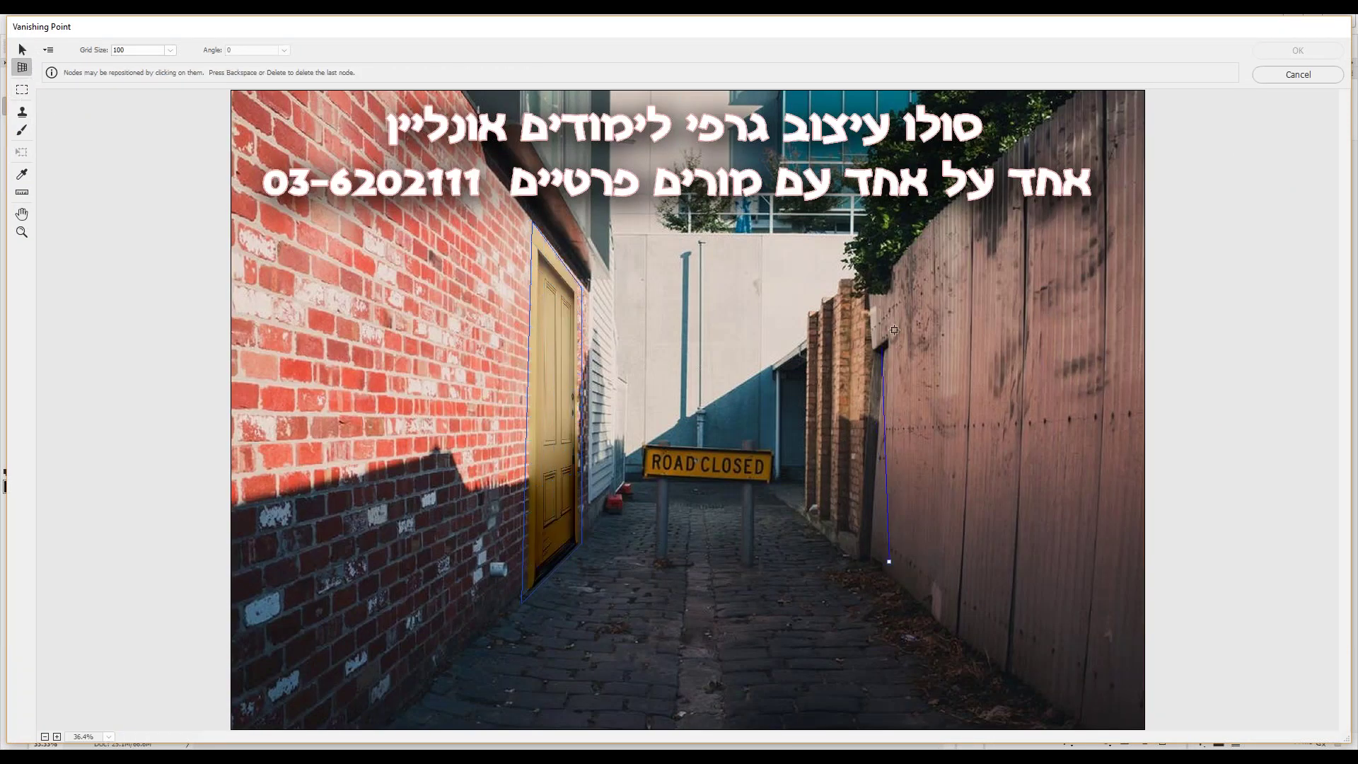
pyautogui.click(898, 304)
pyautogui.click(968, 294)
pyautogui.click(955, 628)
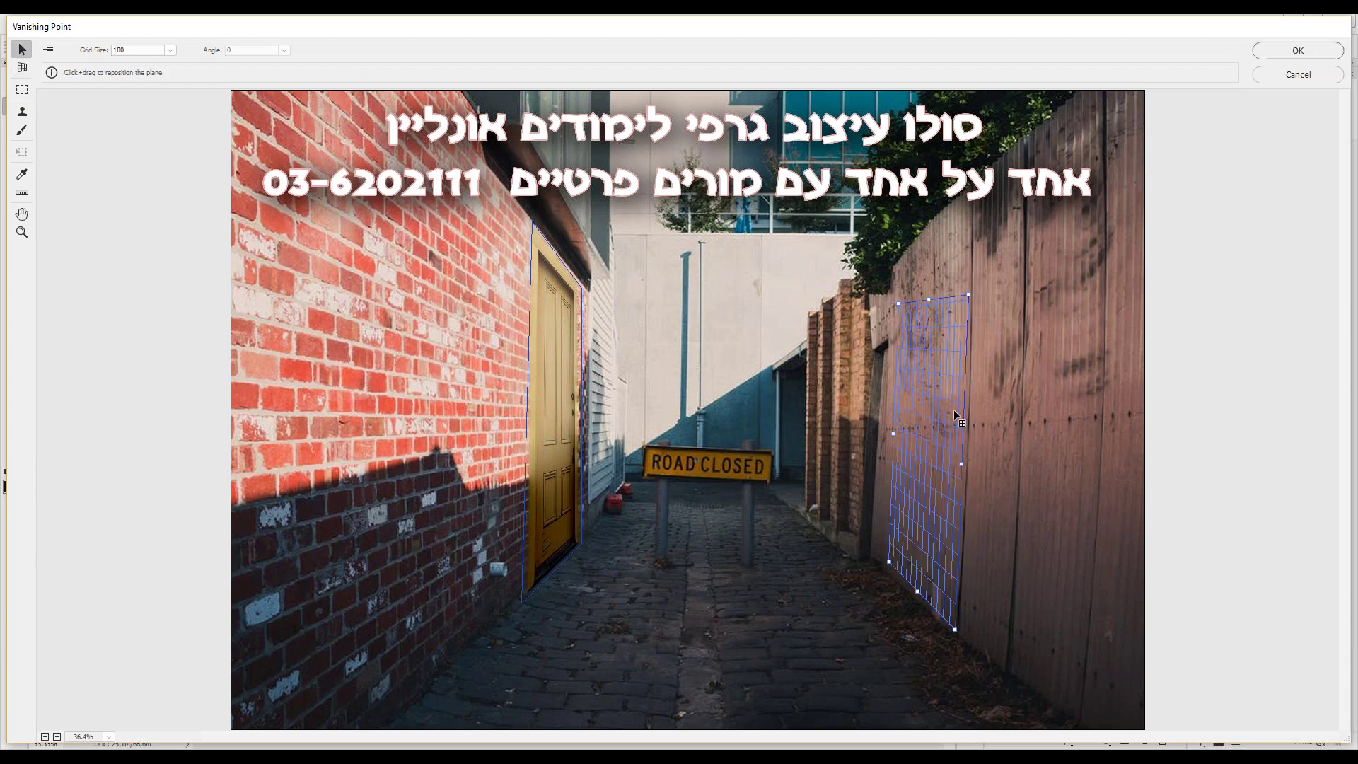
pyautogui.moveTo(968, 294)
pyautogui.mouseDown()
pyautogui.moveTo(961, 260)
pyautogui.moveTo(969, 286)
pyautogui.mouseUp()
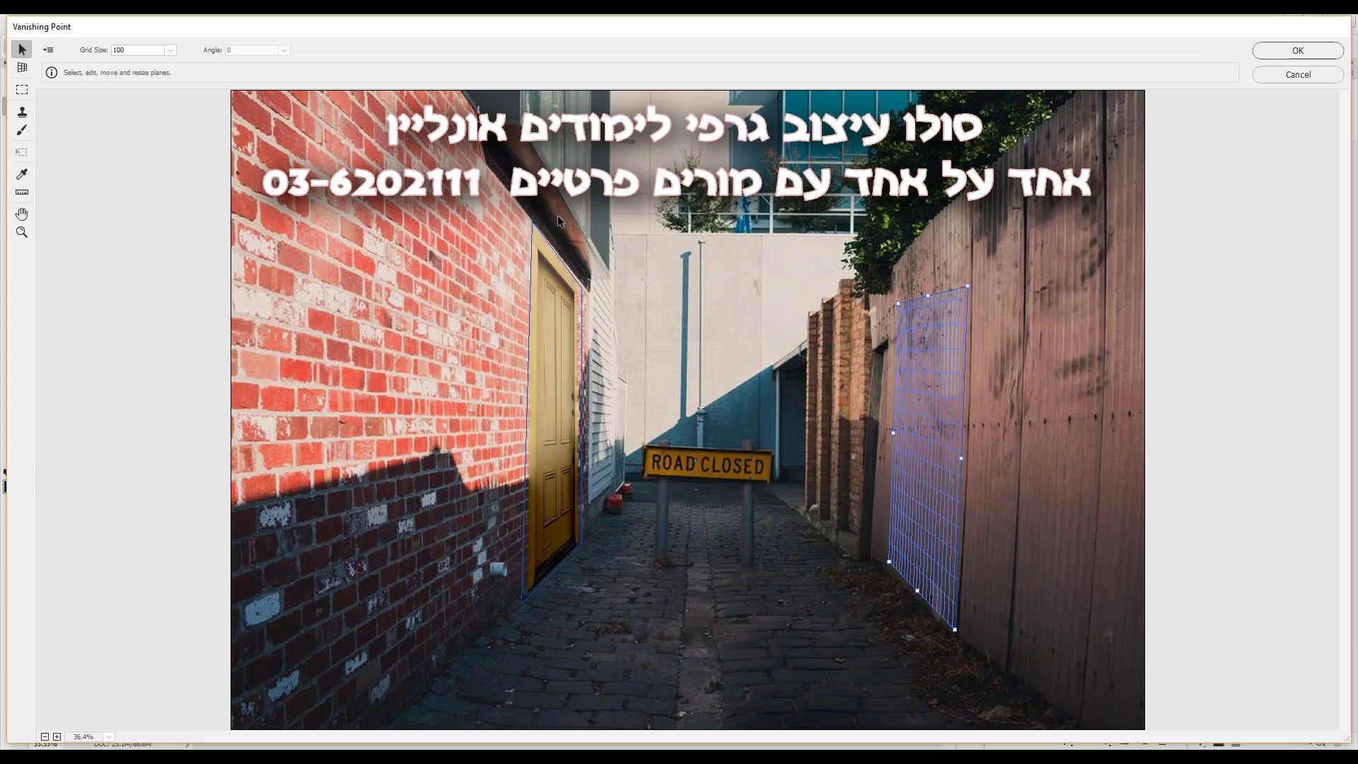
# Paste the ROAD CLOSED sign onto the fence plane, stretch and rotate it to fit, and apply
pyautogui.hotkey('ctrl', 'v')
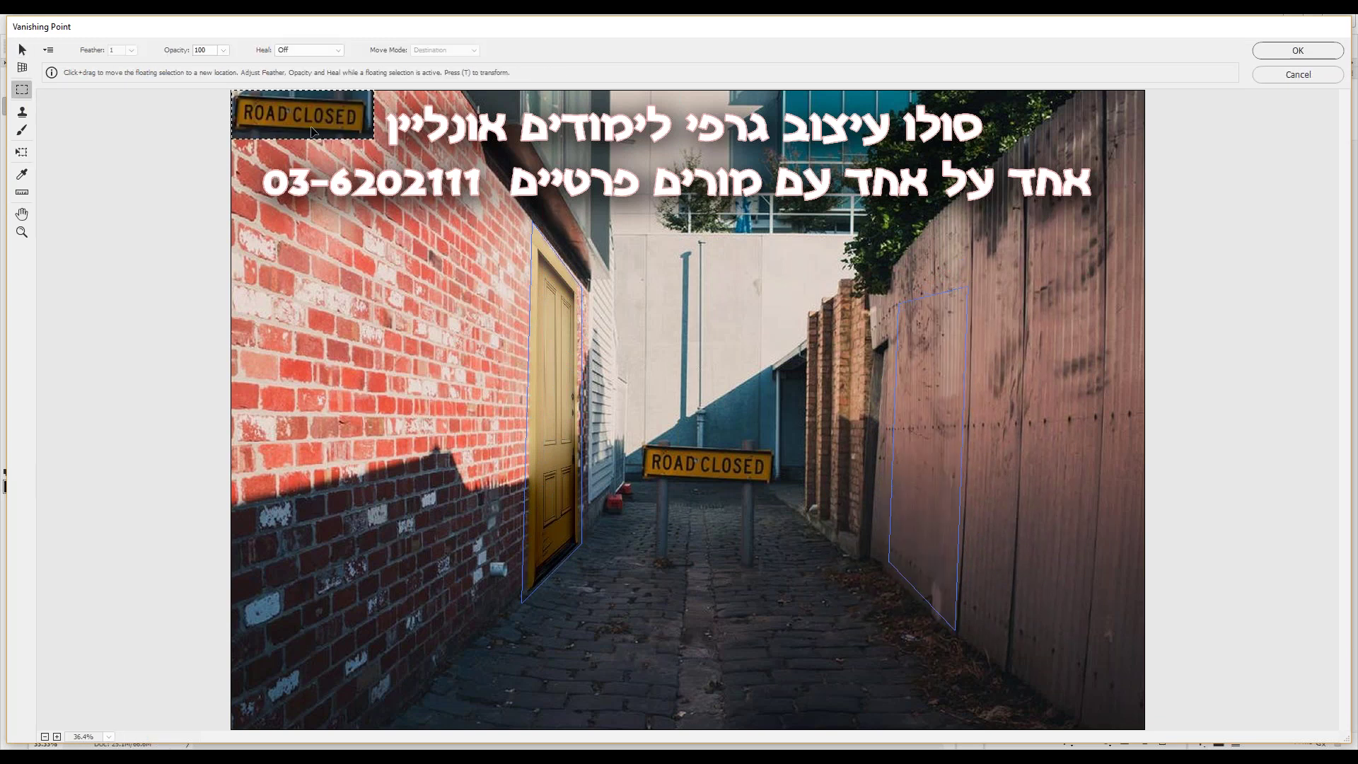
pyautogui.moveTo(307, 129)
pyautogui.mouseDown()
pyautogui.moveTo(931, 384)
pyautogui.moveTo(928, 527)
pyautogui.mouseUp()
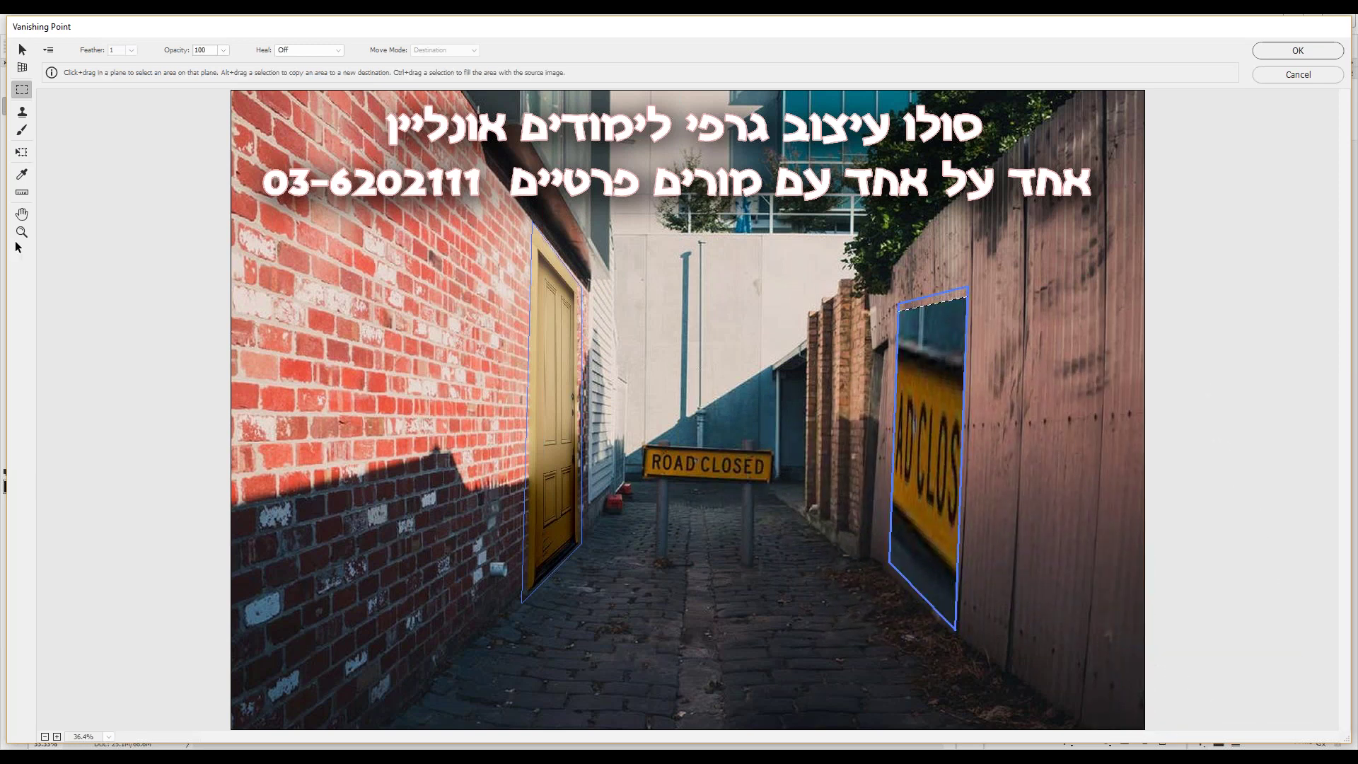
pyautogui.click(22, 152)
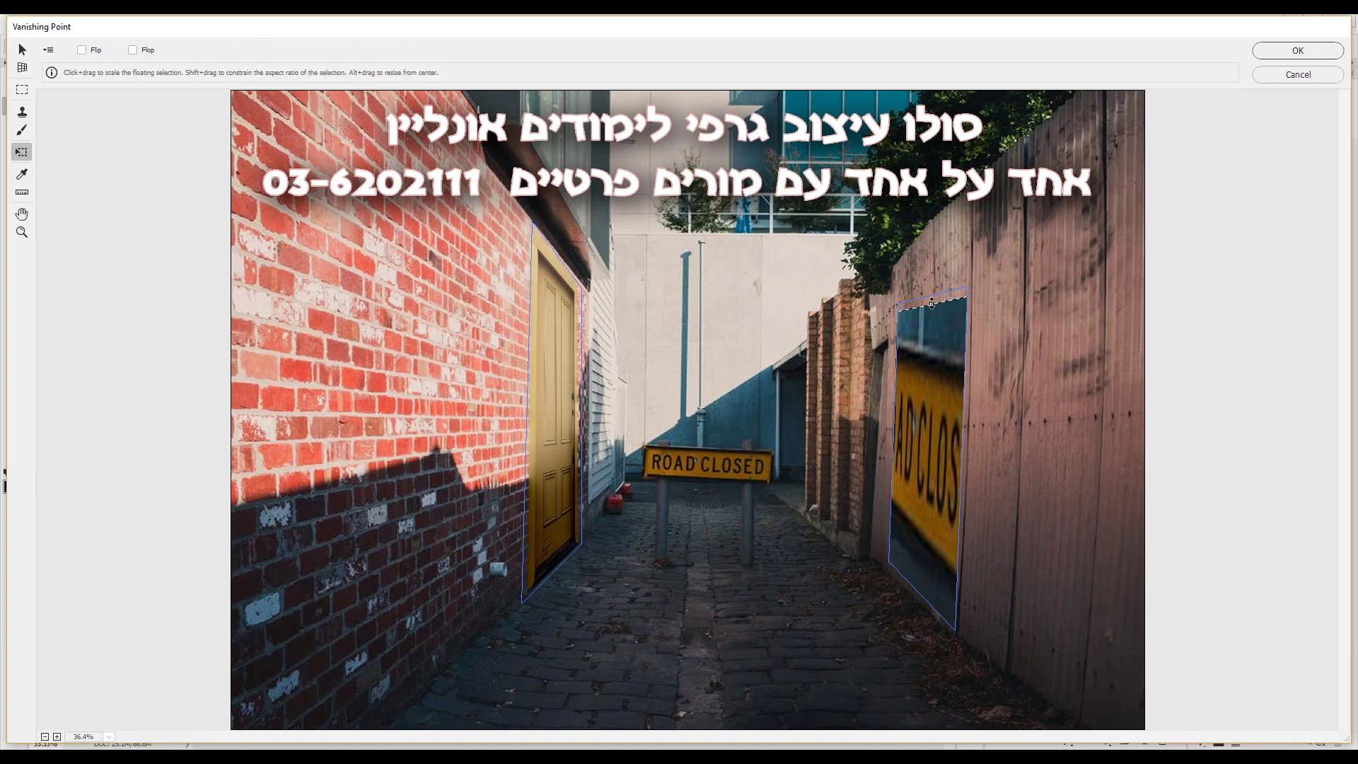
pyautogui.moveTo(933, 298); pyautogui.dragTo(933, 288)
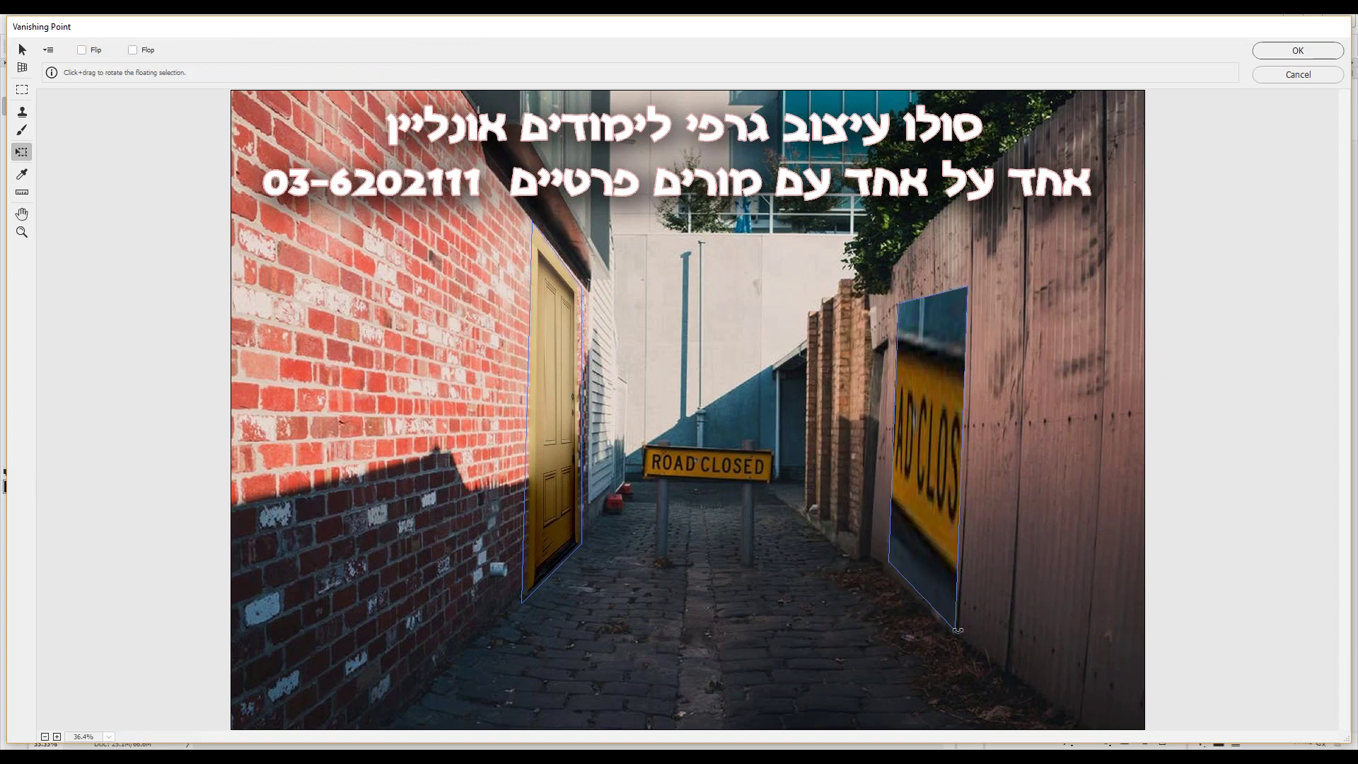
pyautogui.moveTo(963, 631); pyautogui.dragTo(966, 633)
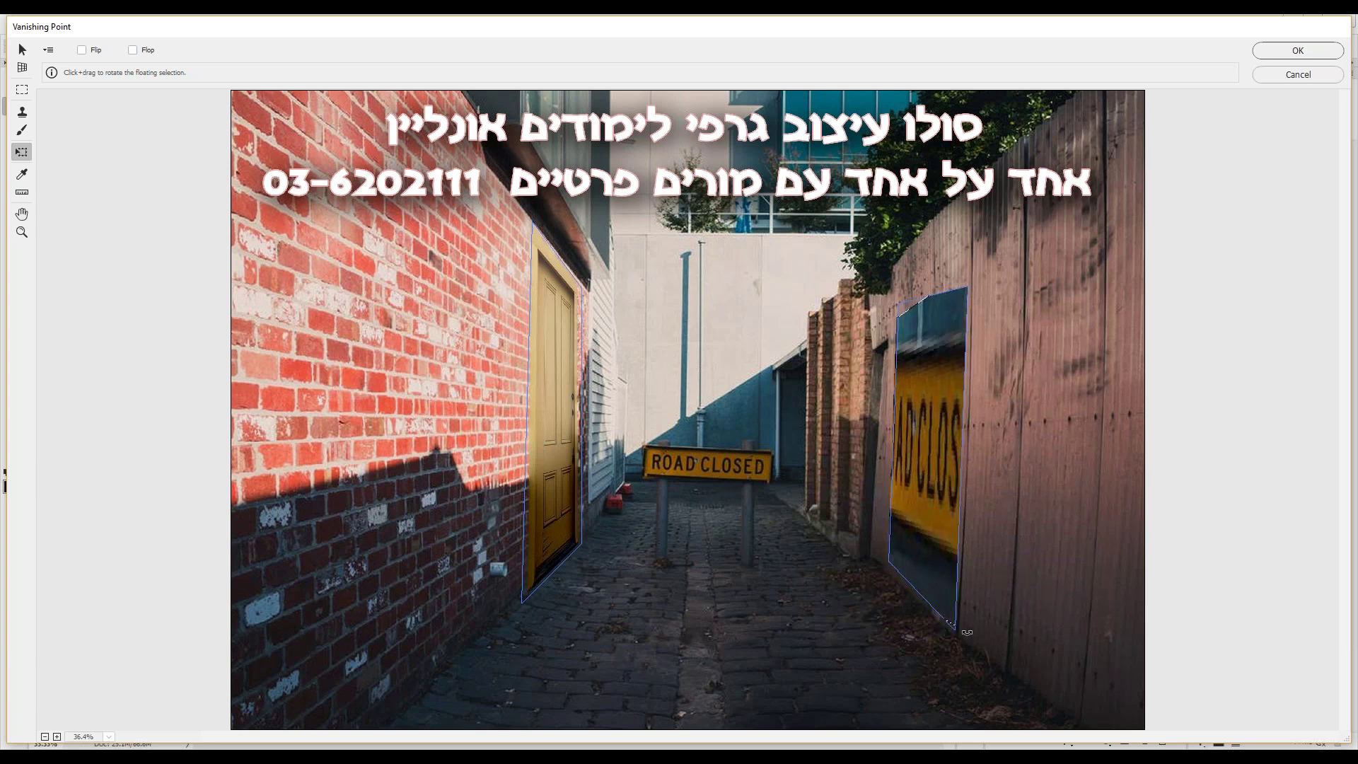
pyautogui.click(1295, 52)
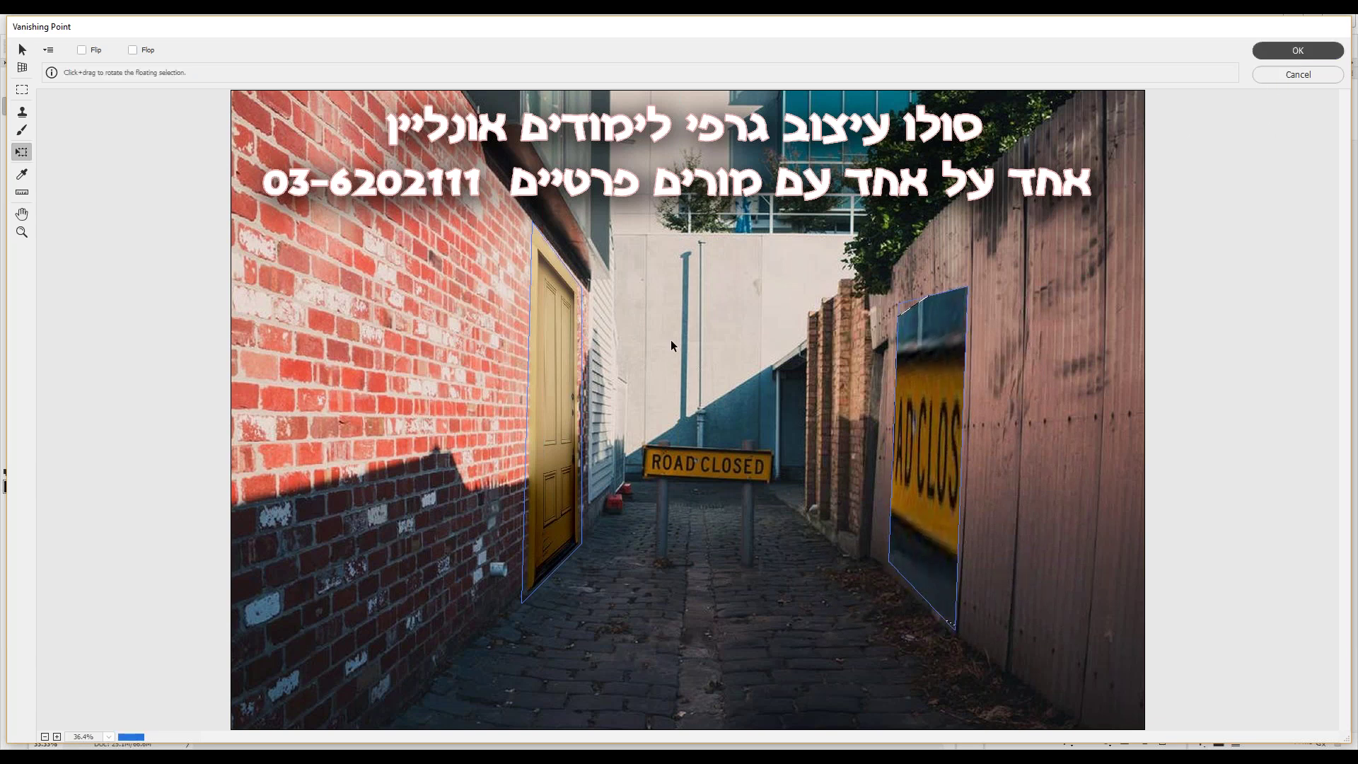